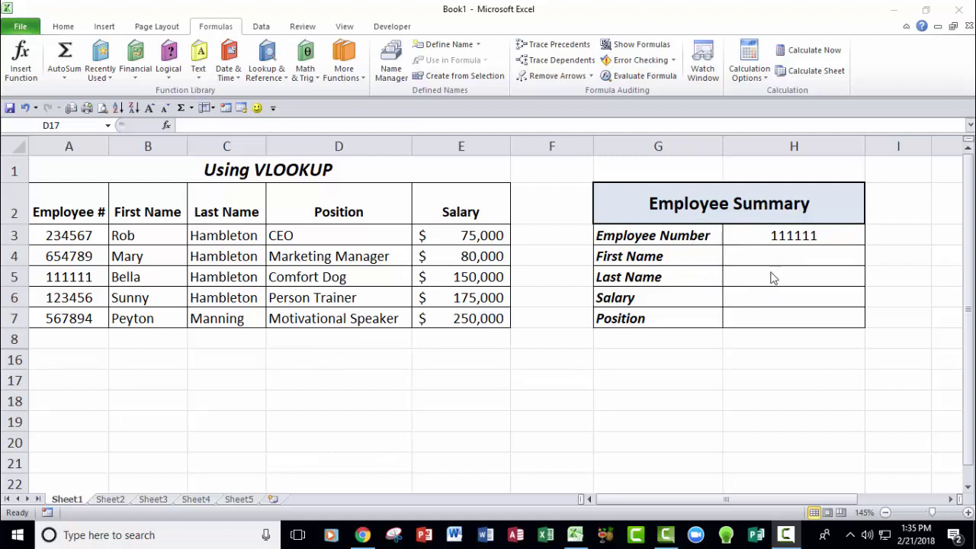
Choose the Motivational Speaker's employee number from the list in the Employee Summary's Employee Number cell, H3
click(807, 236)
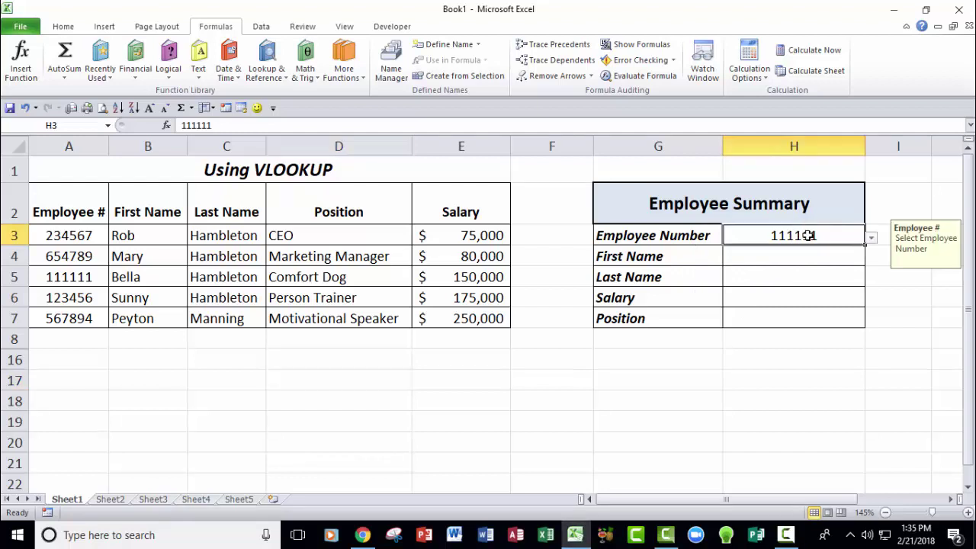
click(871, 238)
click(805, 307)
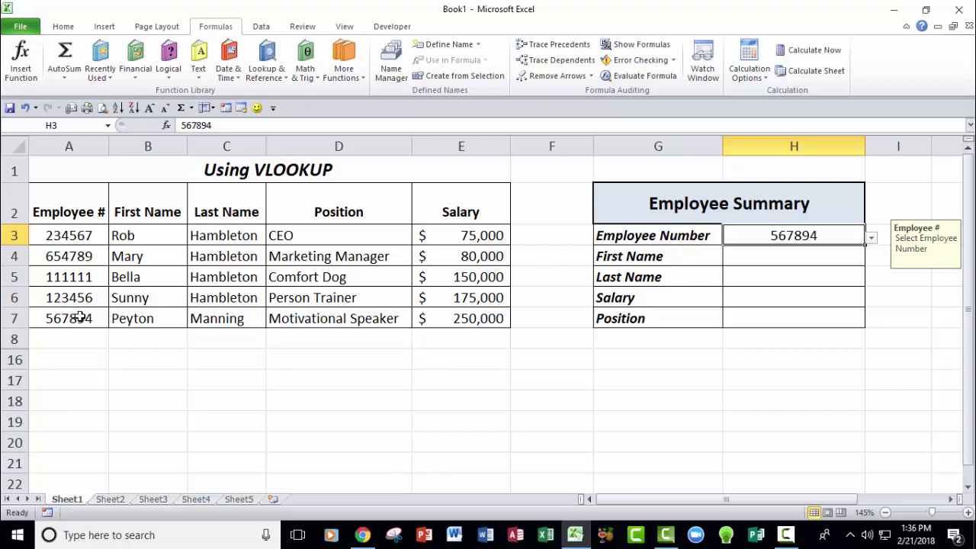
Enter the formula =VLOOKUP(H3,A3:E7,2) in the First Name cell H4 of the Employee Summary
click(775, 257)
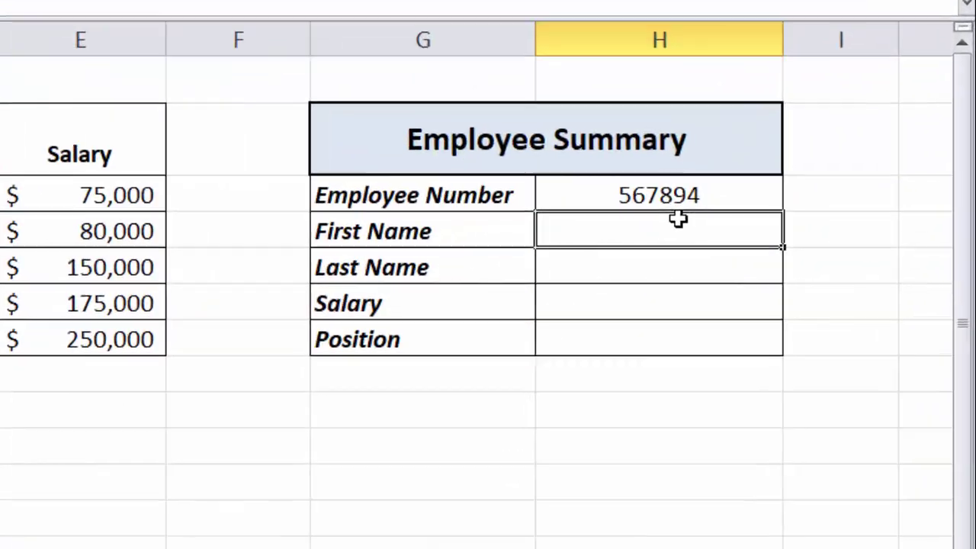
text(=)
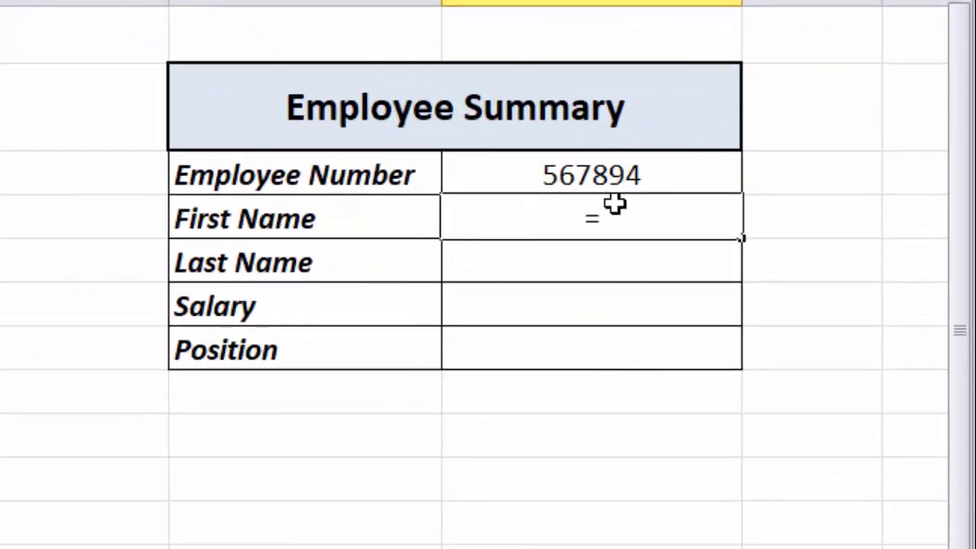
text(vl)
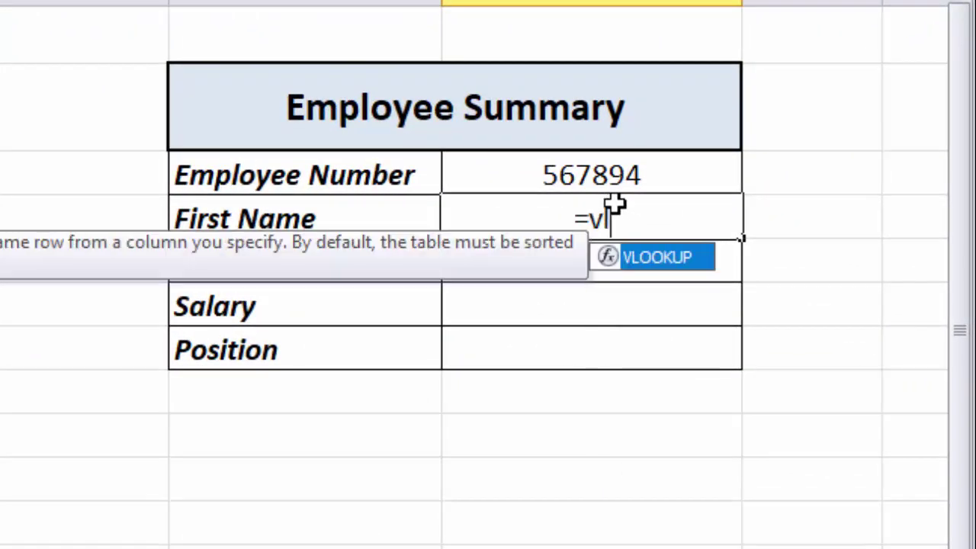
double_click(643, 258)
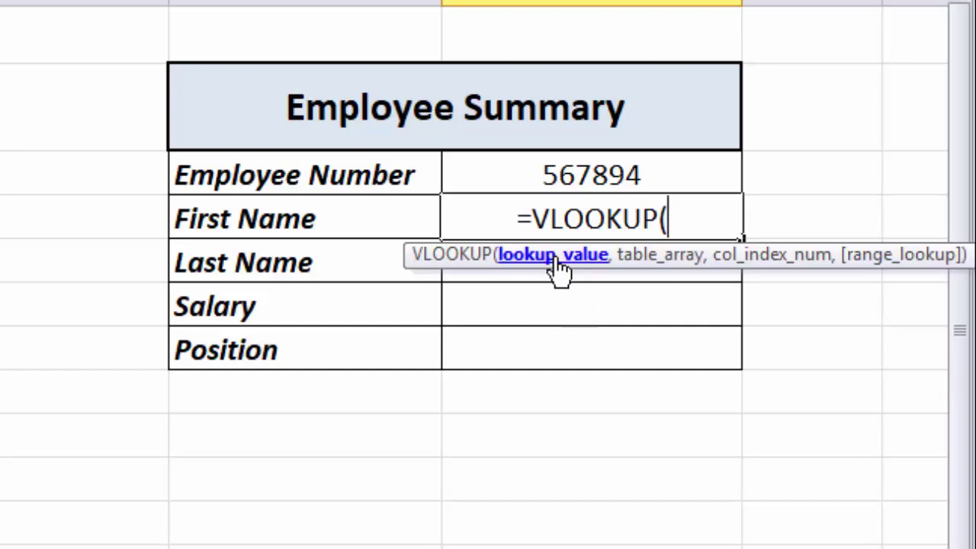
click(584, 173)
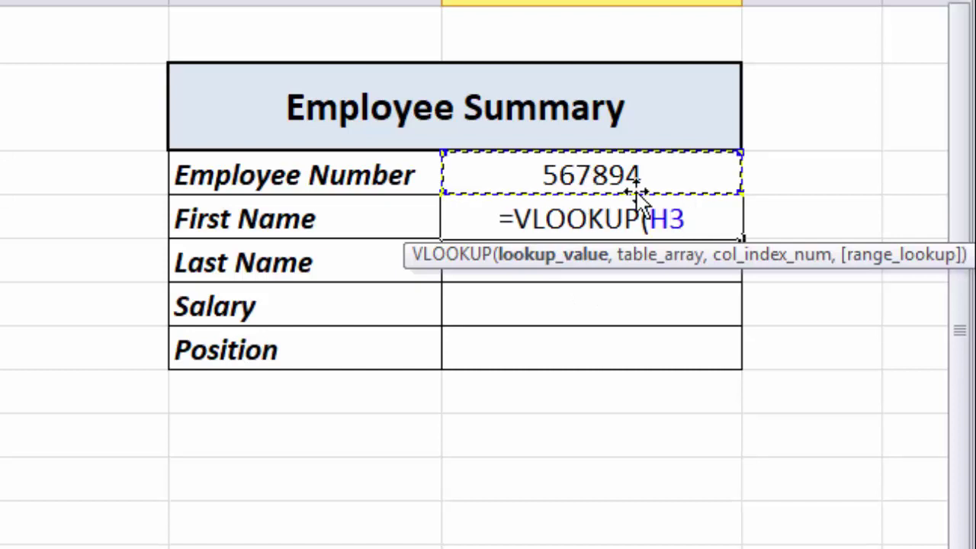
text(,)
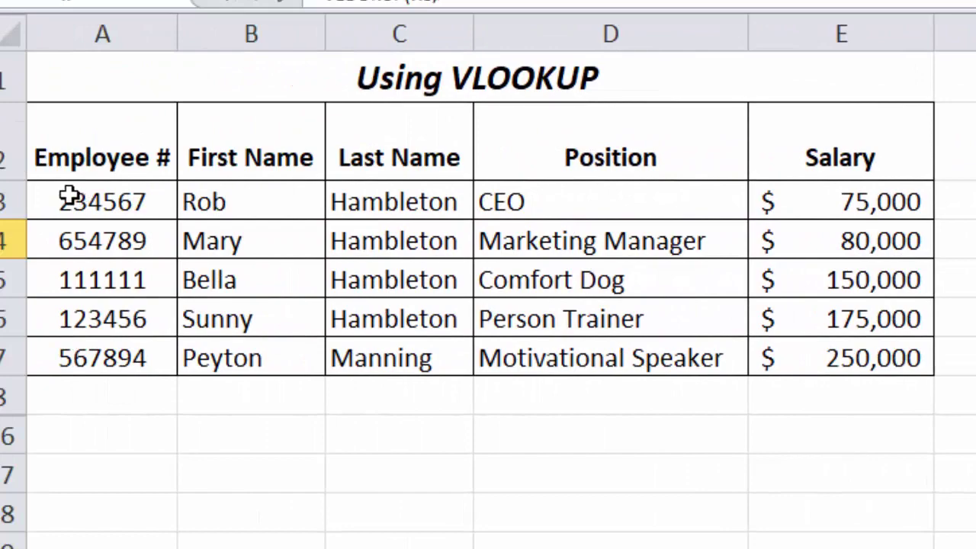
drag(70, 196, 806, 349)
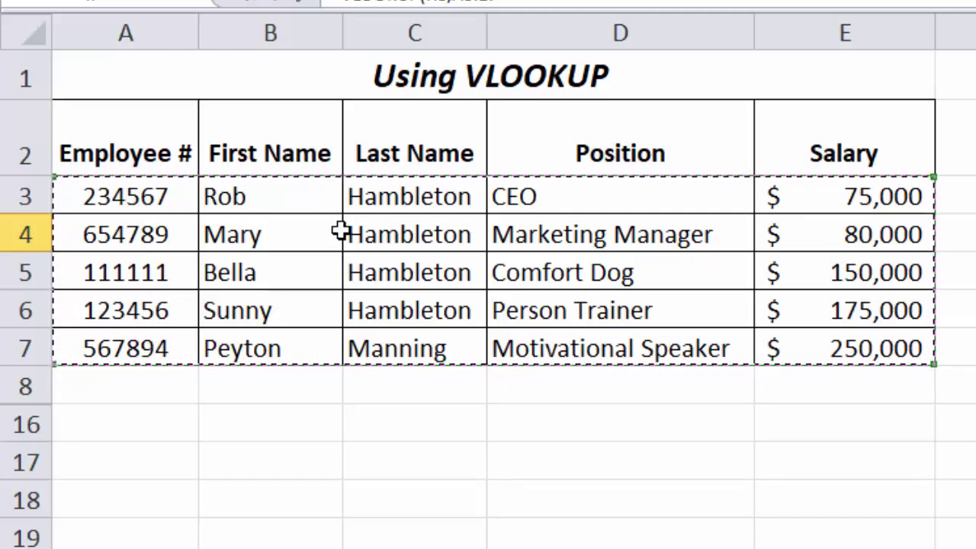
text(,)
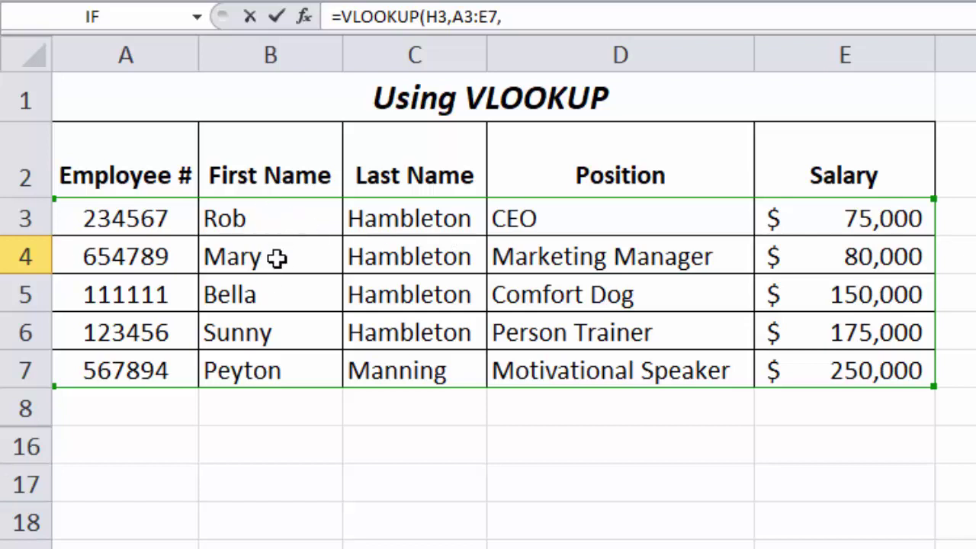
text(2))
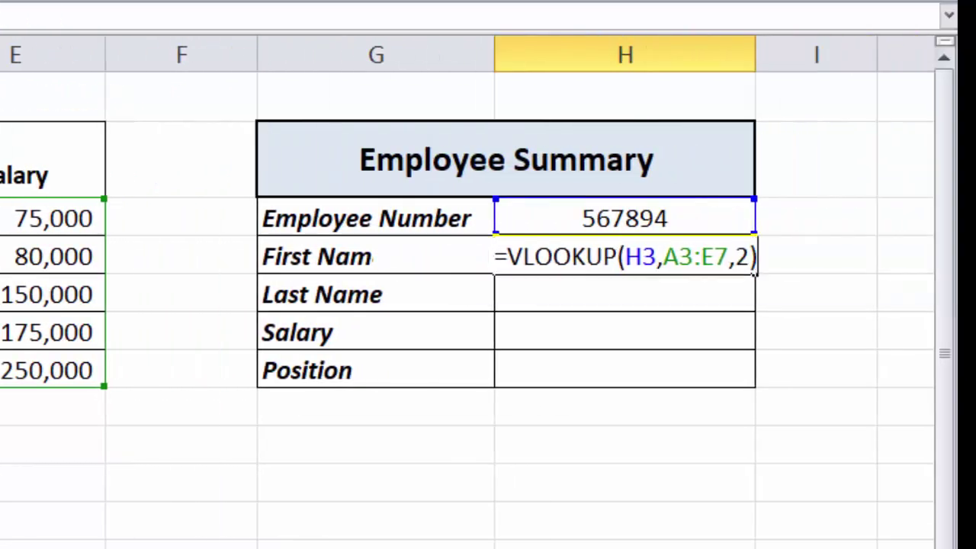
key(Return)
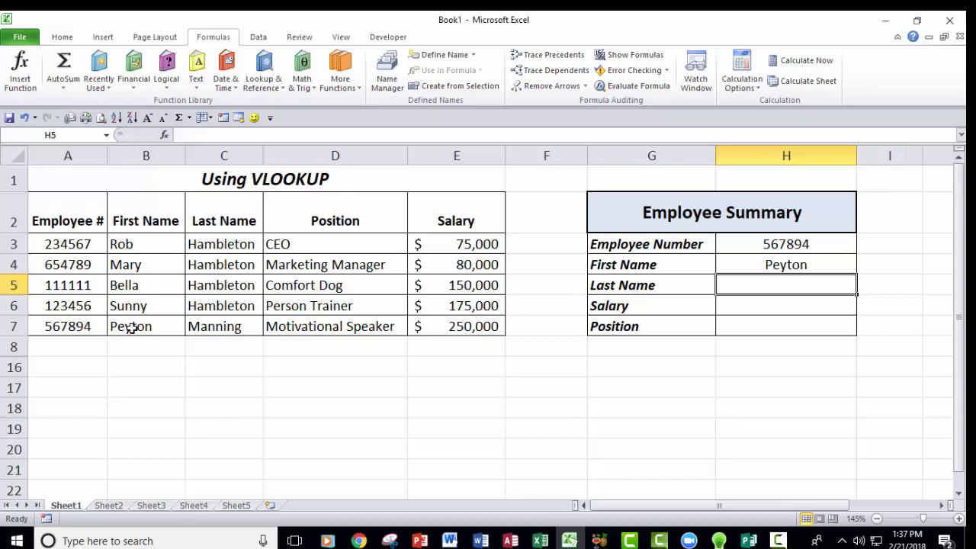
Make the row references in H4's lookup formula absolute, so it reads =VLOOKUP(H$3,A$3:E$7,2)
double_click(791, 264)
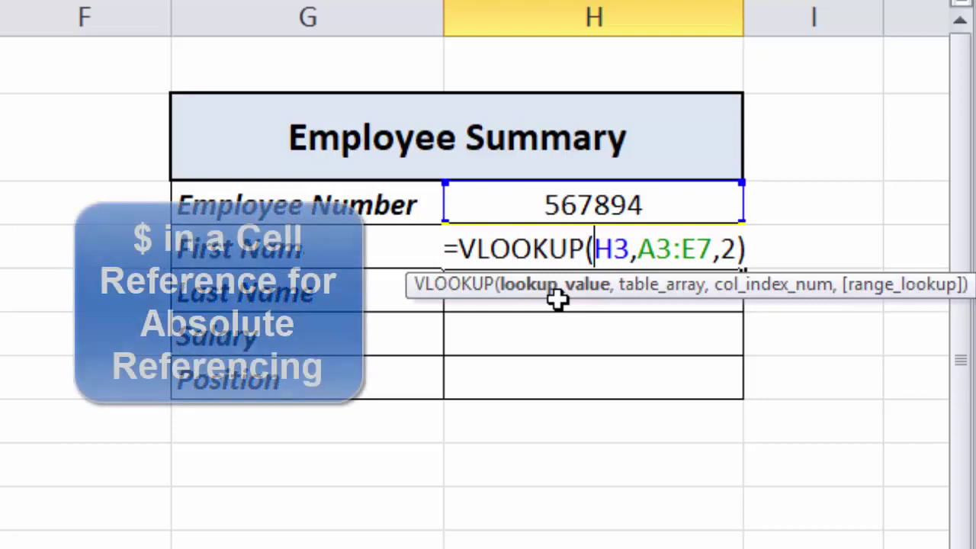
click(618, 250)
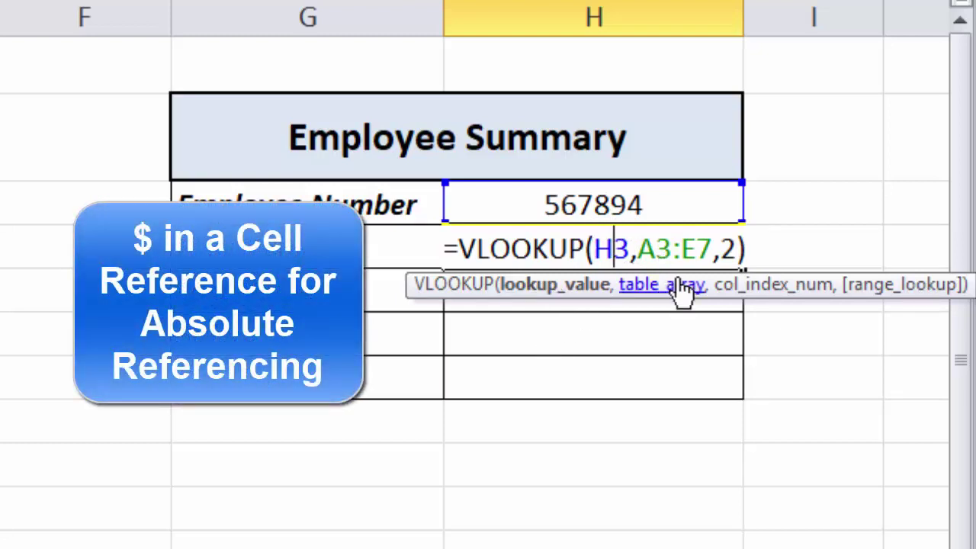
text($)
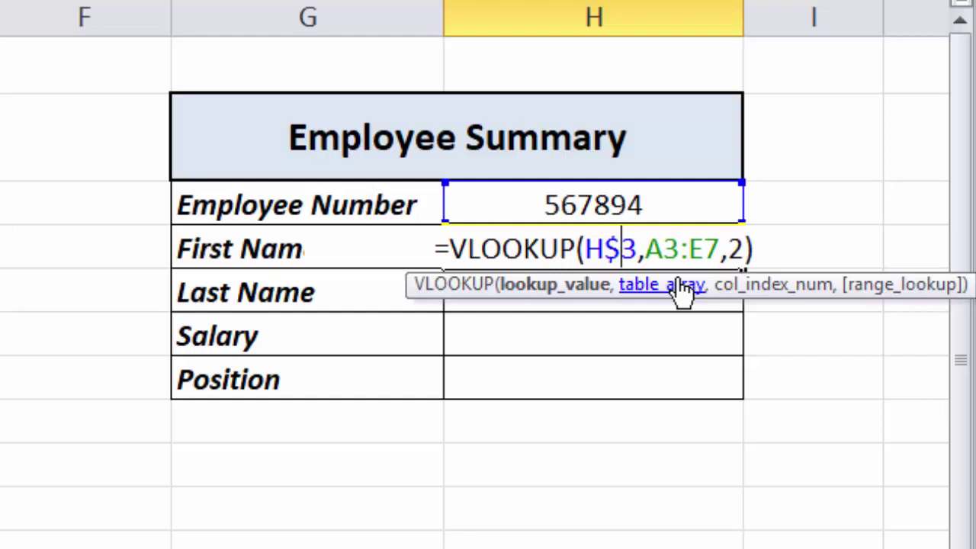
drag(646, 249, 722, 245)
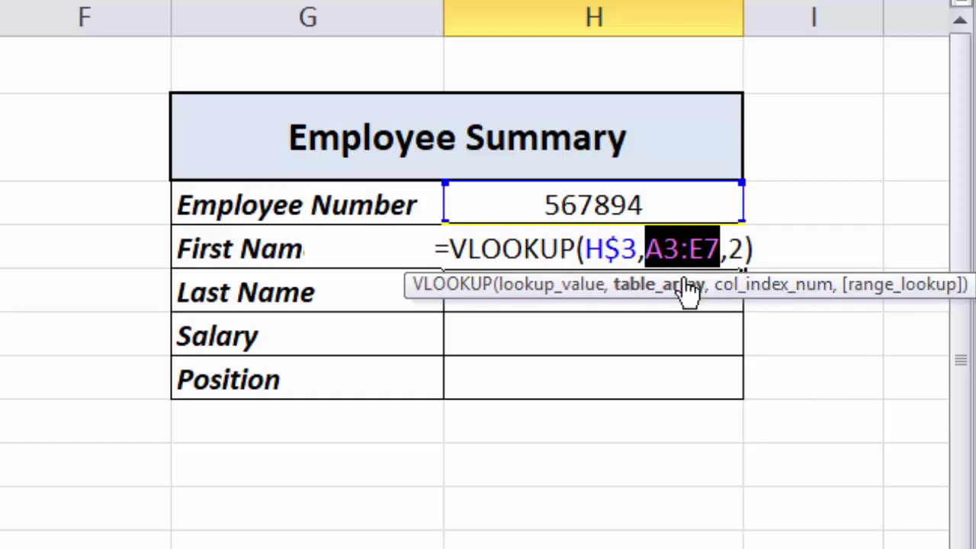
click(675, 241)
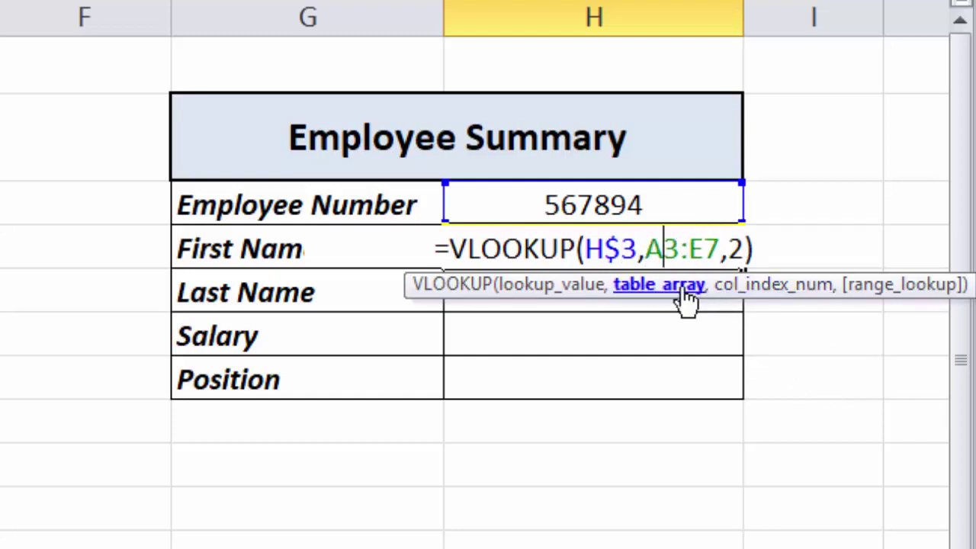
text($)
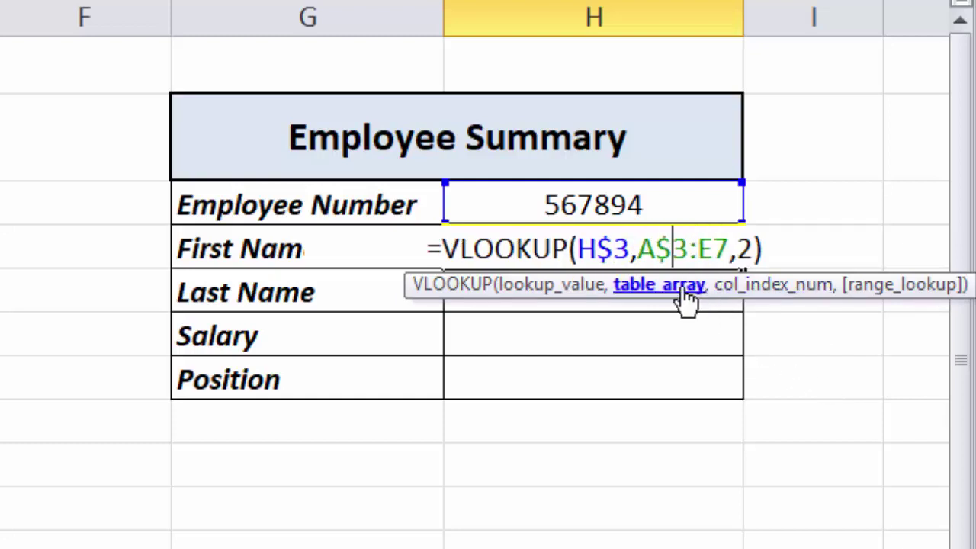
click(719, 250)
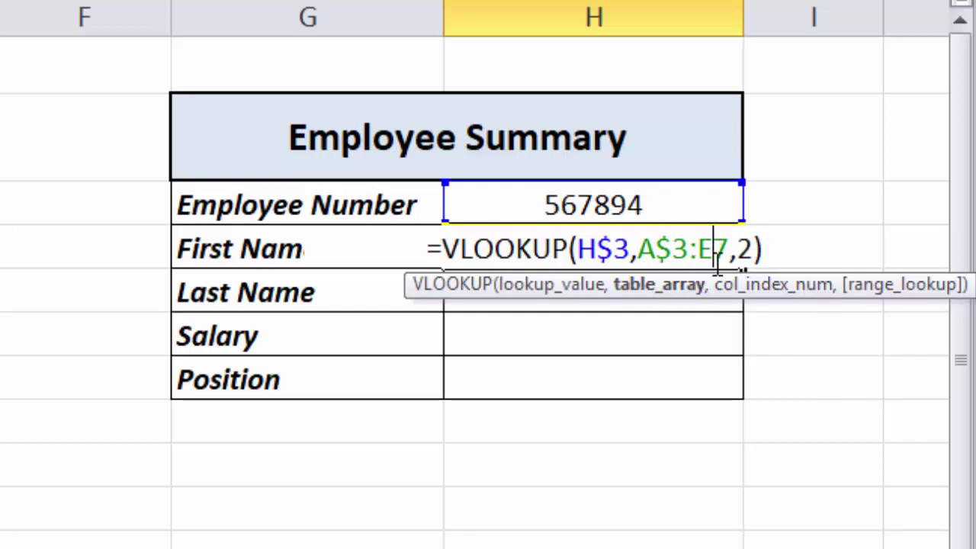
text($)
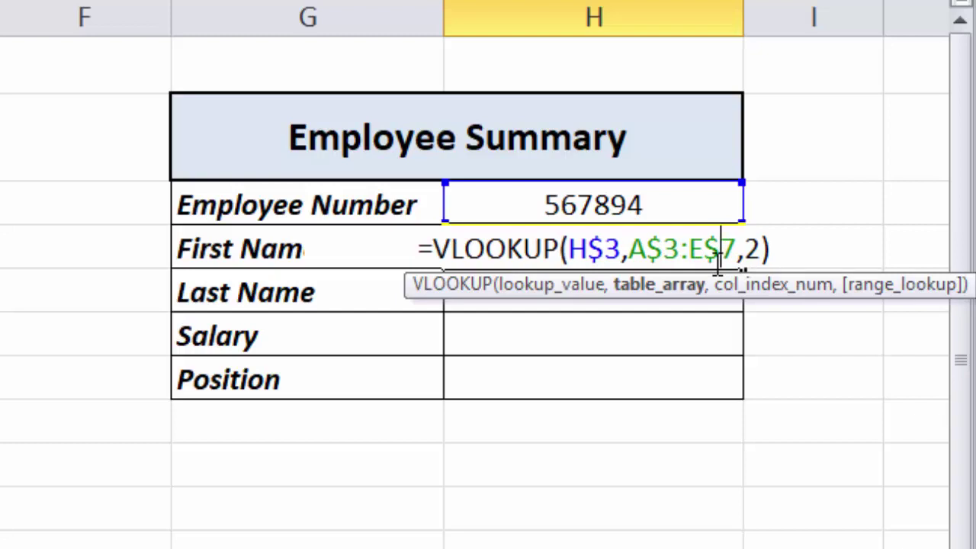
key(Return)
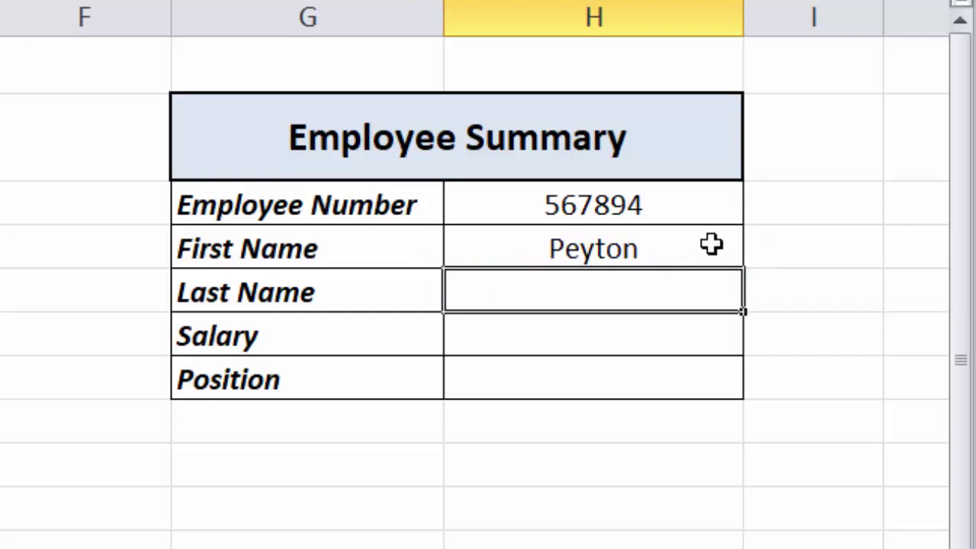
Fill the First Name formula from H4 down through the Last Name, Salary and Position cells to H7, and check its references
click(709, 247)
drag(748, 267, 755, 403)
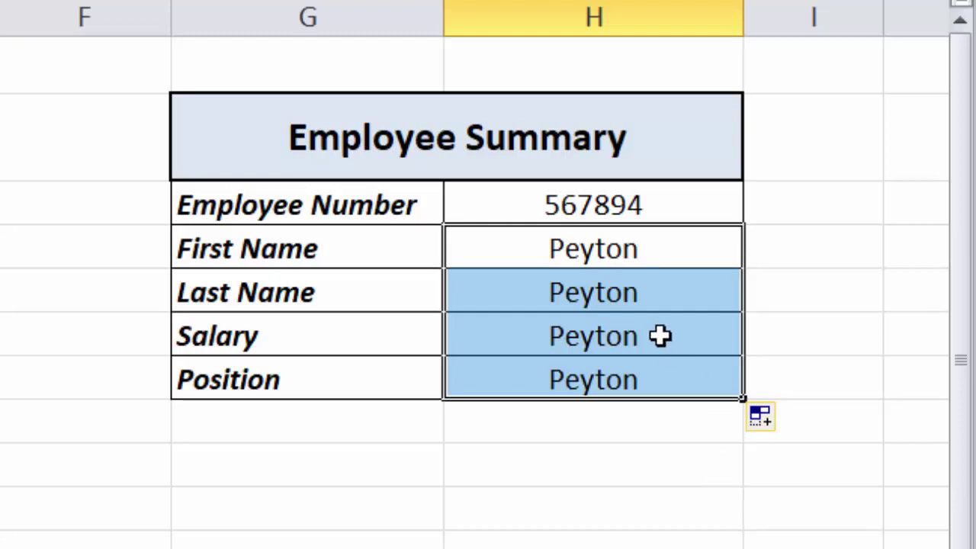
click(608, 251)
double_click(633, 248)
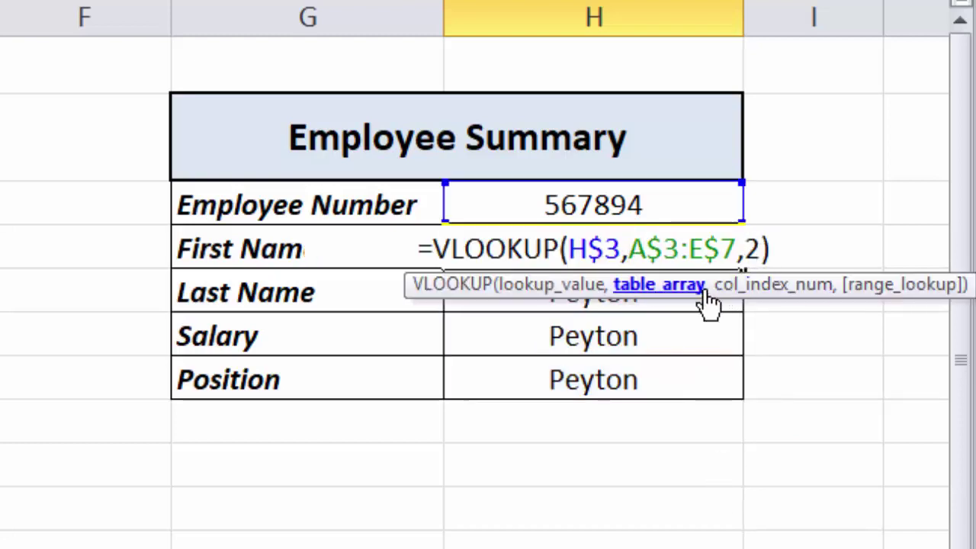
key(Return)
Set the column index of the Last Name lookup formula in H5 to 3
double_click(608, 298)
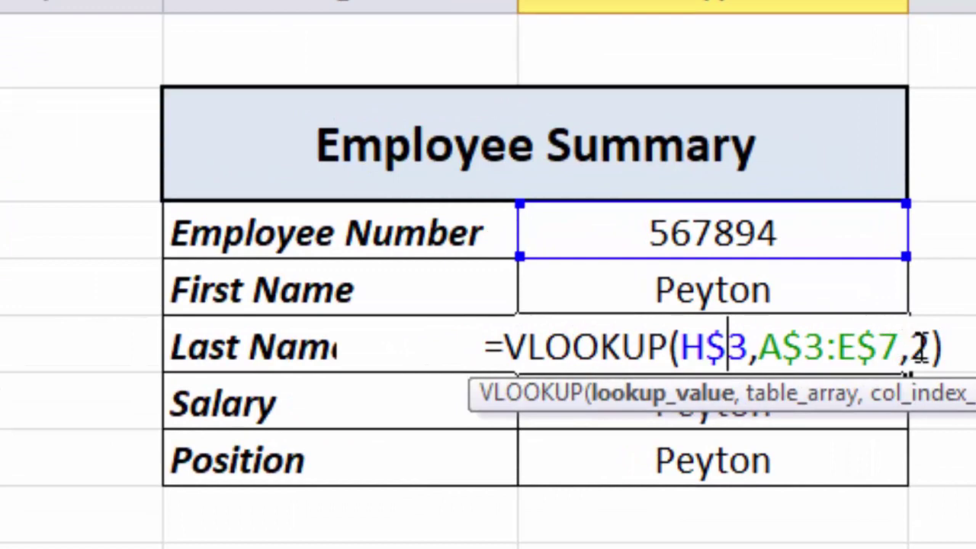
click(944, 341)
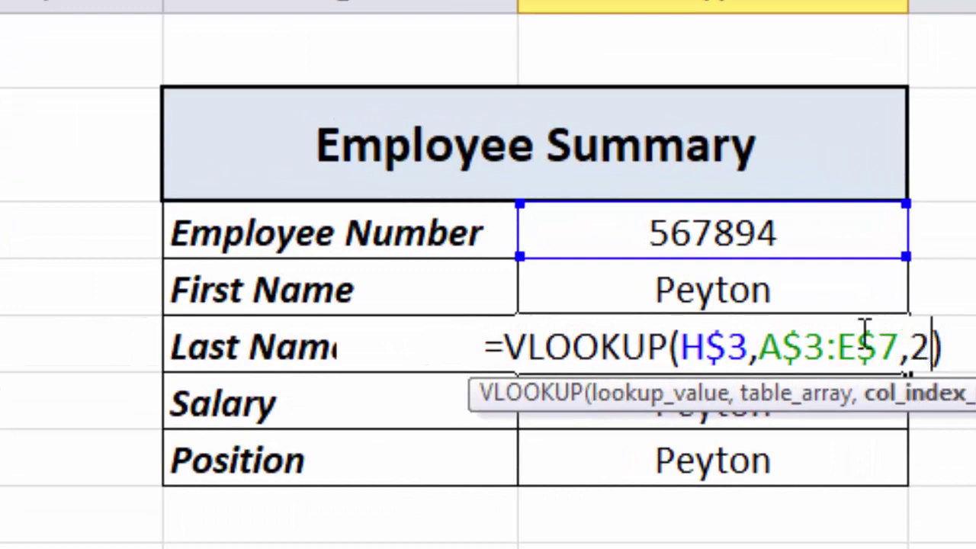
key(BackSpace)
text(3)
key(Return)
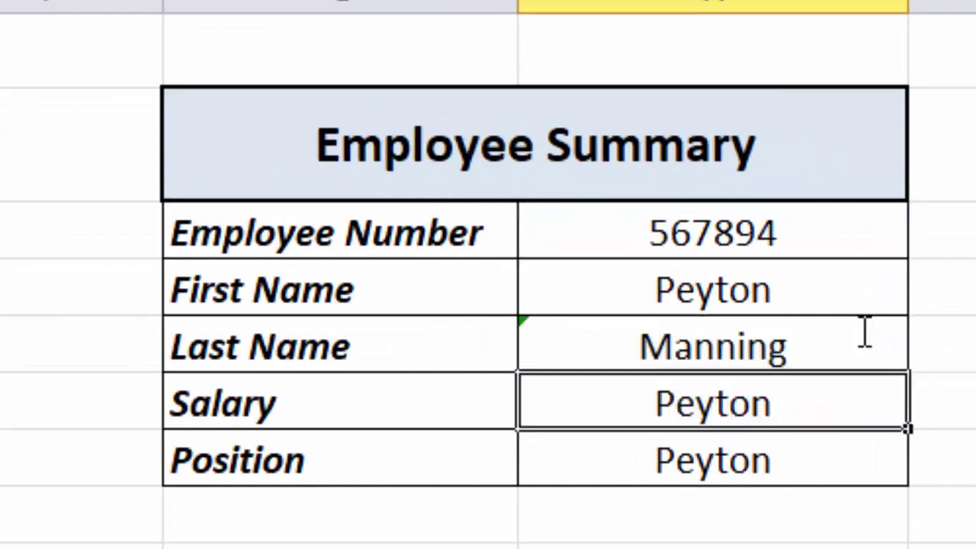
Set the column index of the Salary lookup formula in H6 to 5
double_click(767, 412)
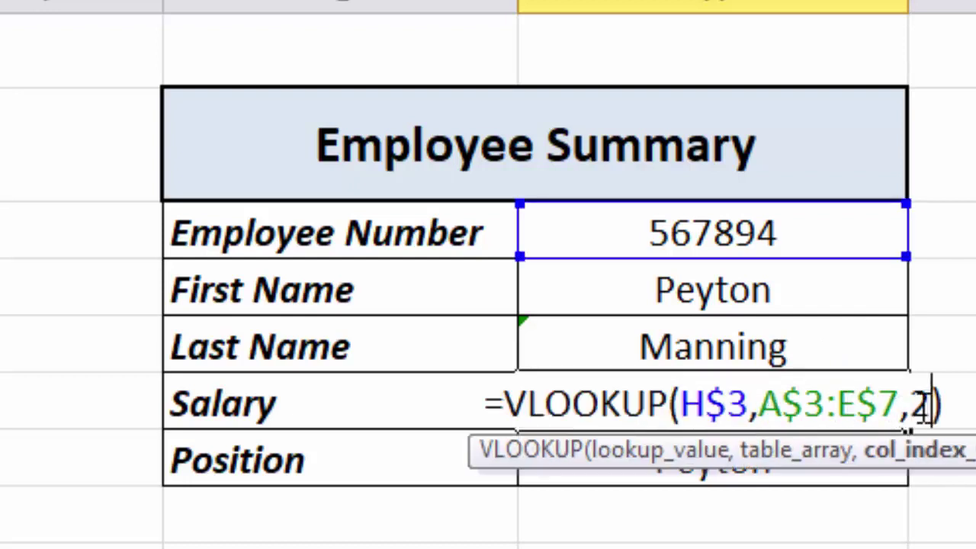
key(BackSpace)
text(5)
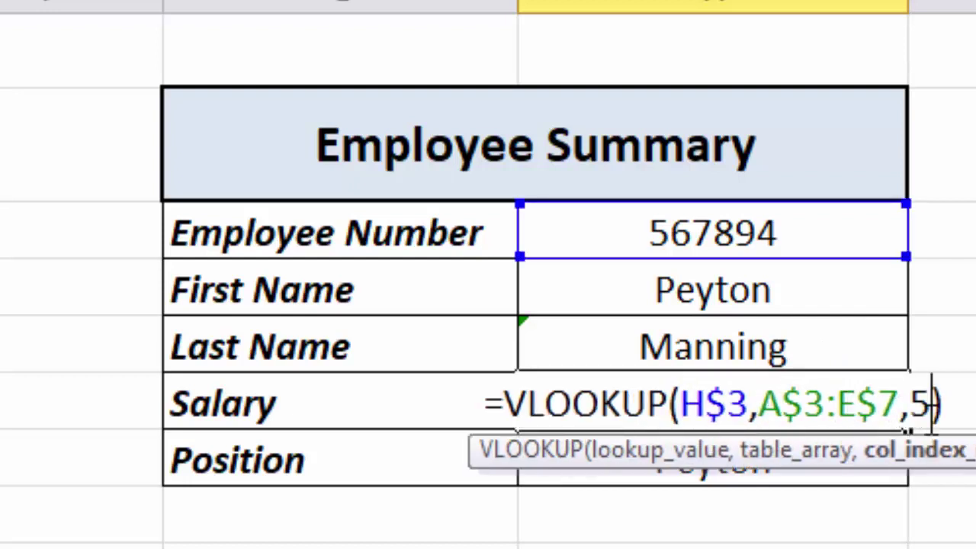
key(Return)
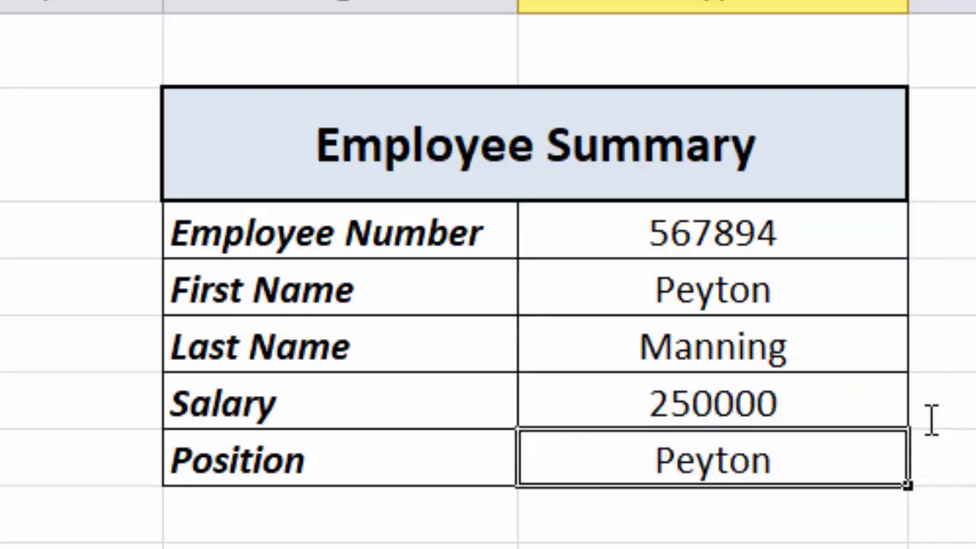
Set the column index of the Position lookup formula in H7 to 4
double_click(756, 456)
click(929, 458)
key(BackSpace)
text(4)
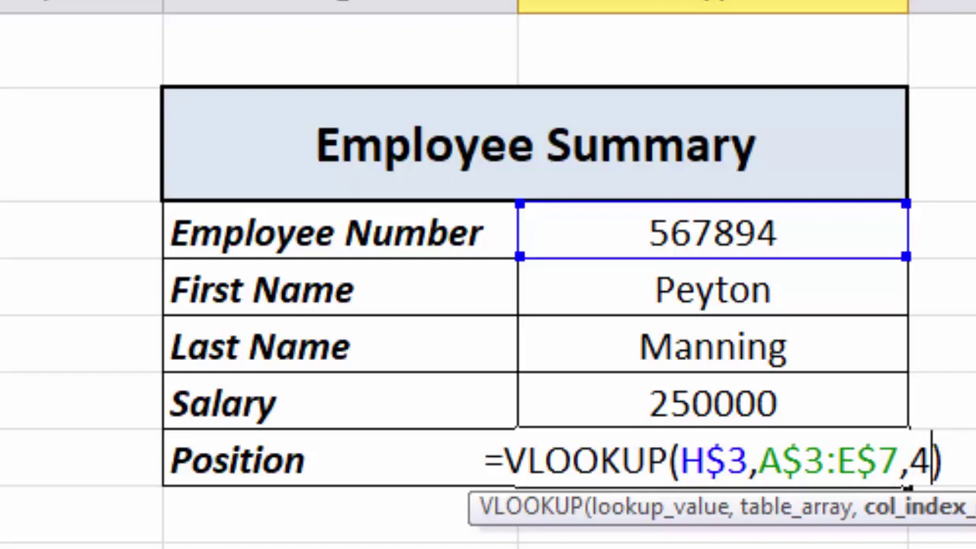
key(Return)
Format the Salary result in H6 in dollar accounting format with no decimal places
click(751, 409)
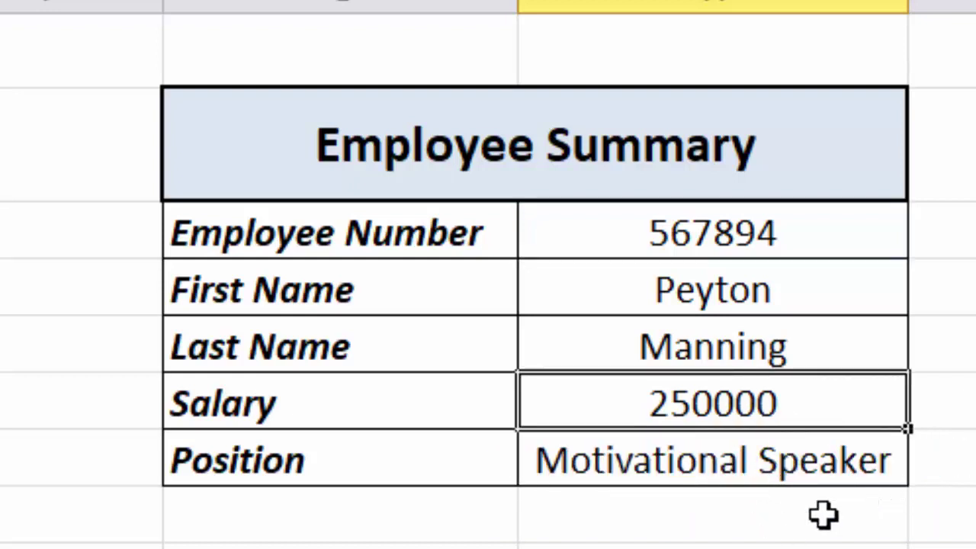
right_click(713, 406)
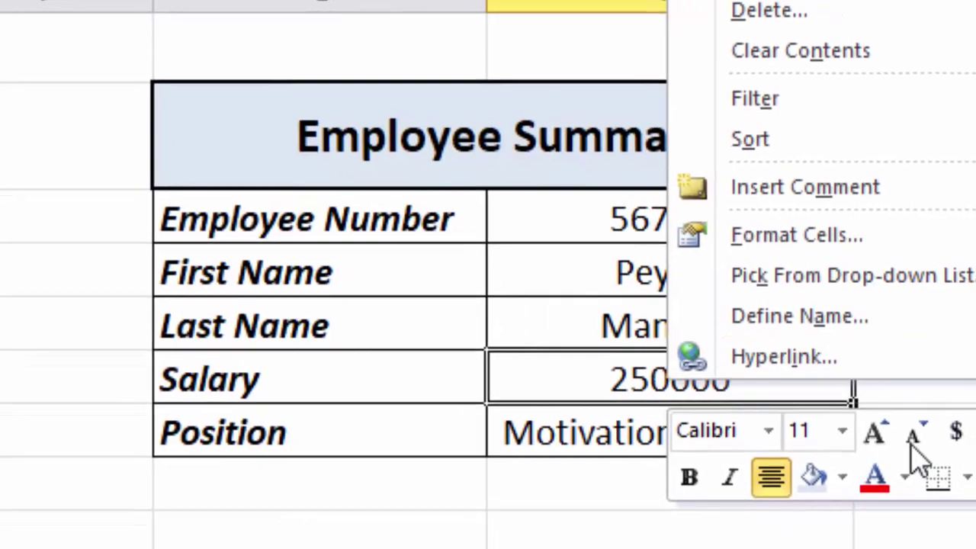
click(882, 402)
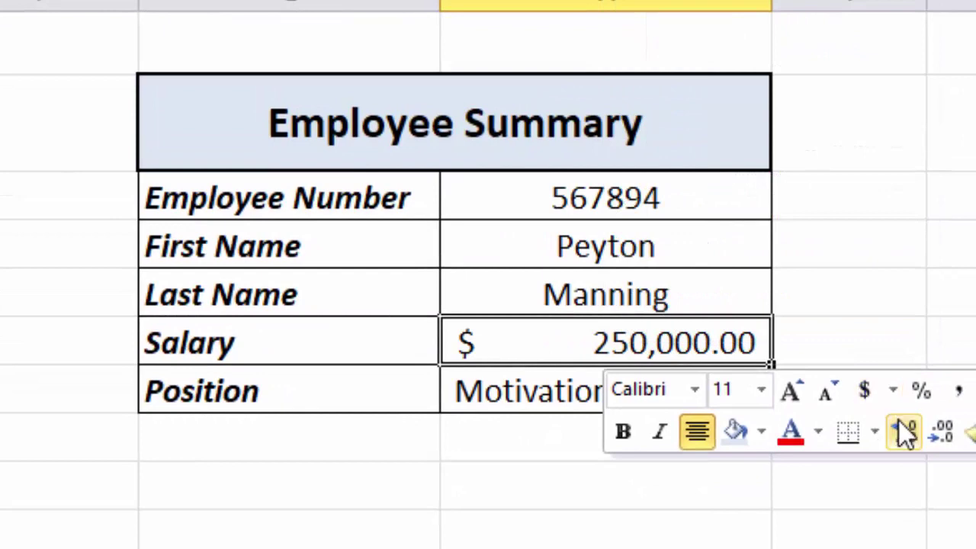
click(944, 432)
click(944, 432)
click(778, 530)
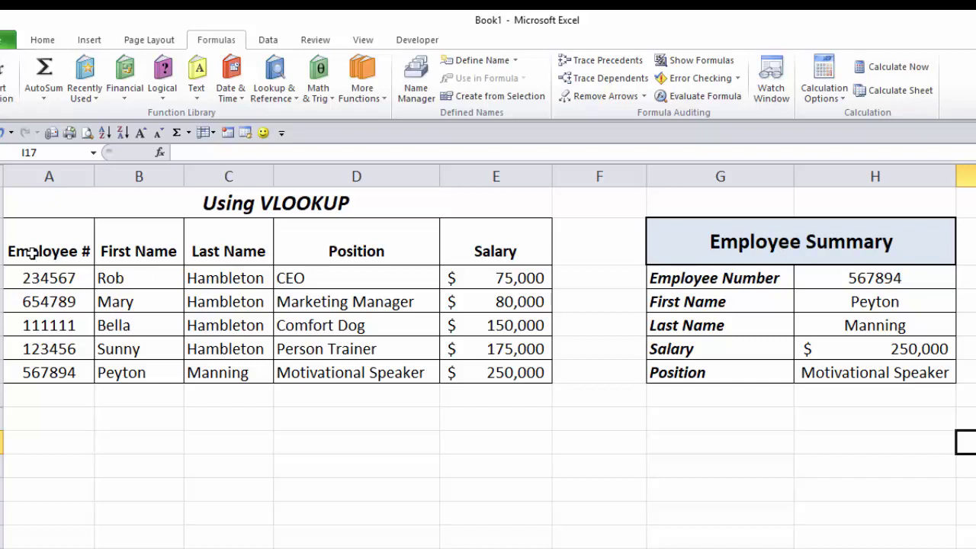
Unhide the hidden rows below row 8 that hold the Using Index and Match table and its Employee Summary
drag(4, 395, 5, 430)
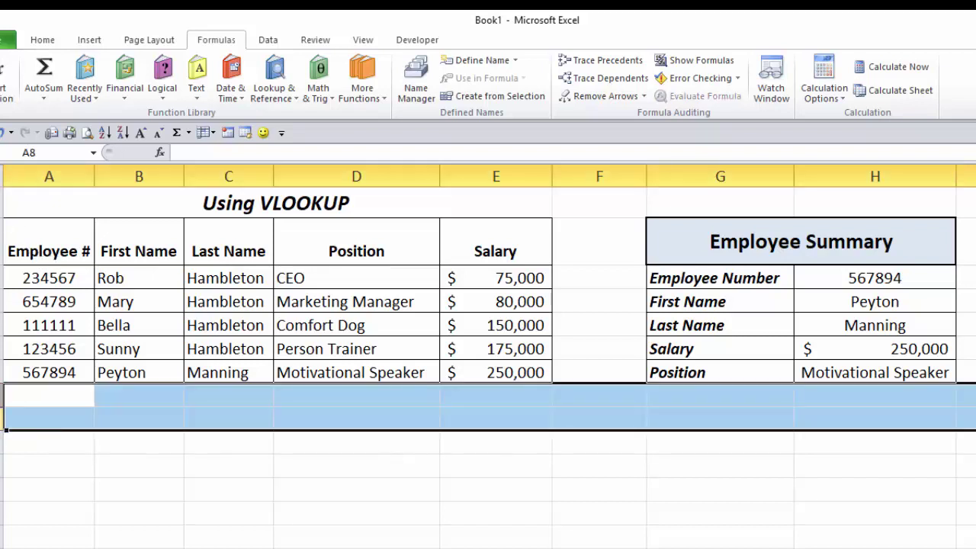
right_click(5, 430)
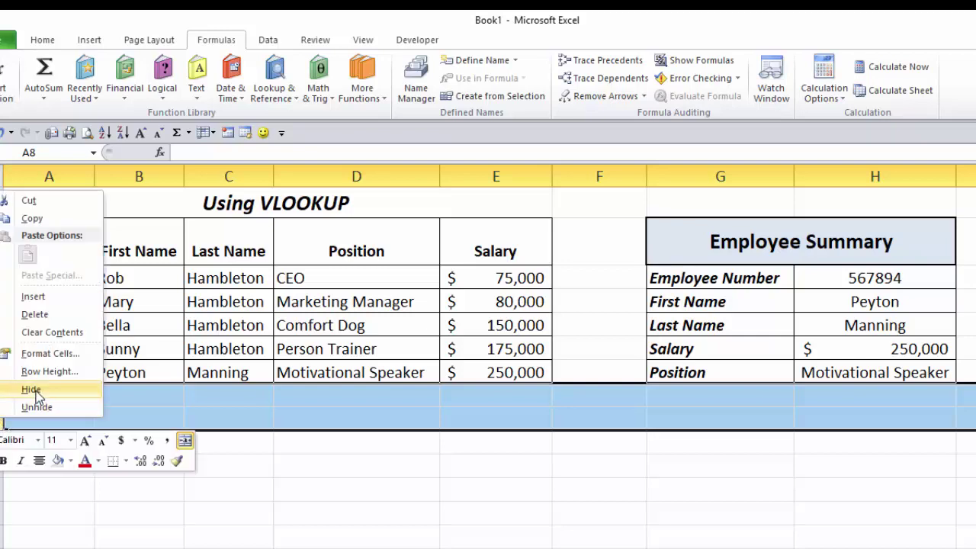
click(36, 406)
click(222, 465)
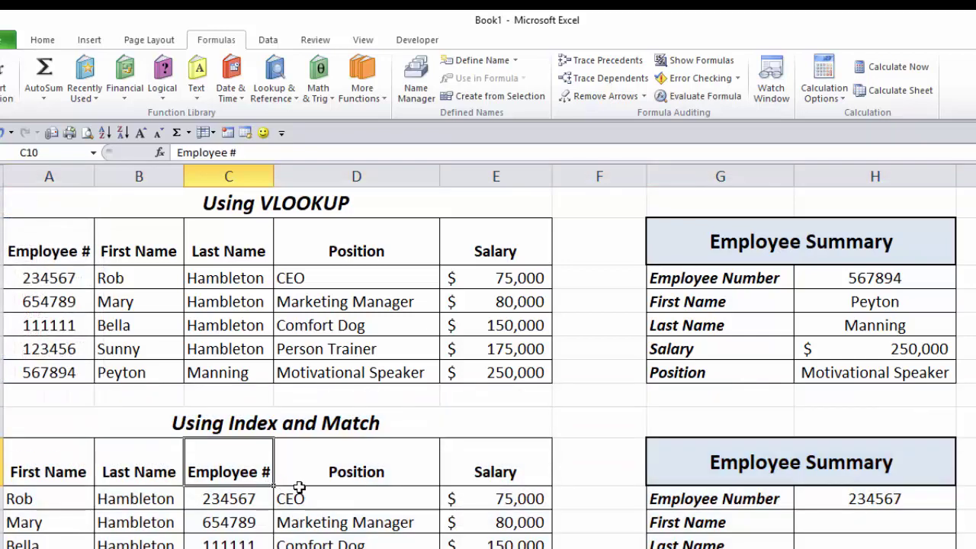
scroll(825, 546, down, 3)
click(522, 545)
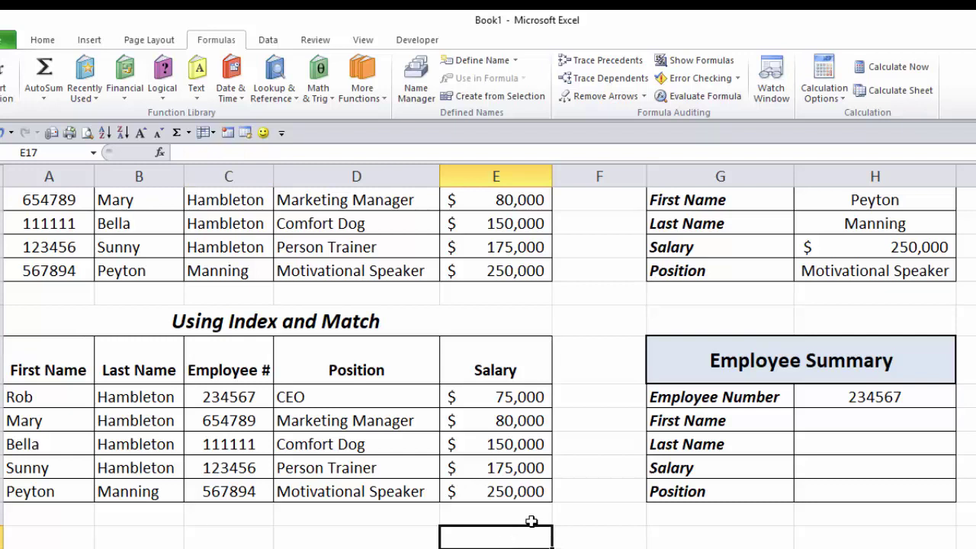
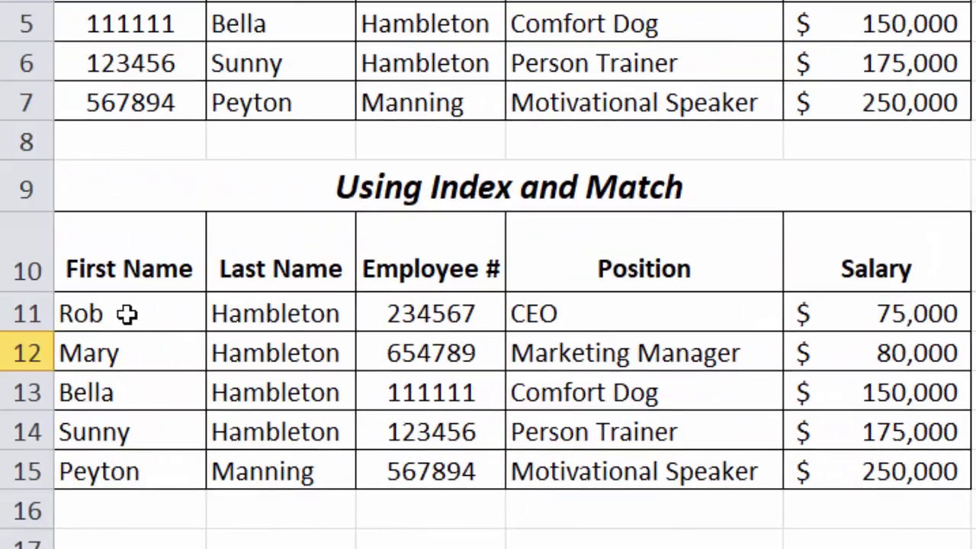
Set the array of the INDEX formula in the First Name cell H12 to A$11:E$15, with its rows locked
drag(127, 312, 789, 460)
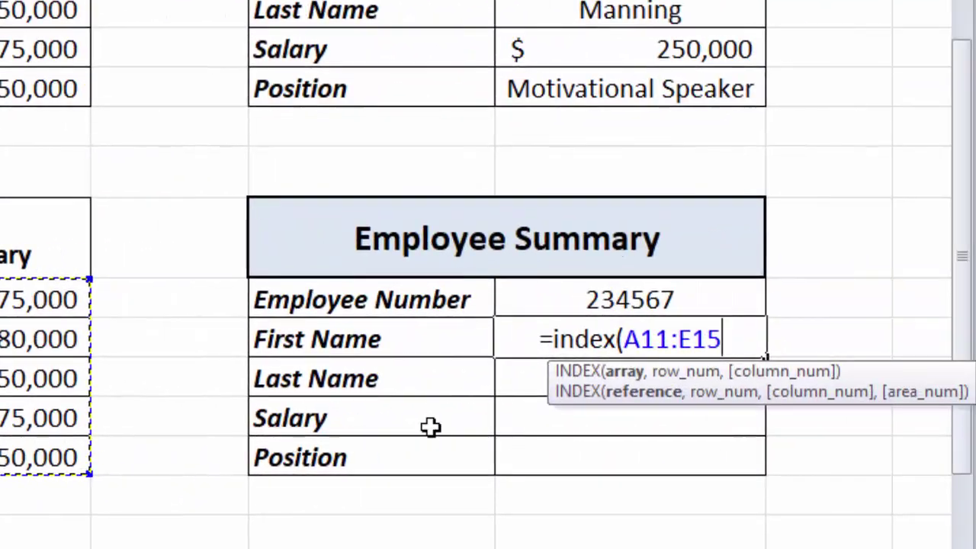
click(646, 340)
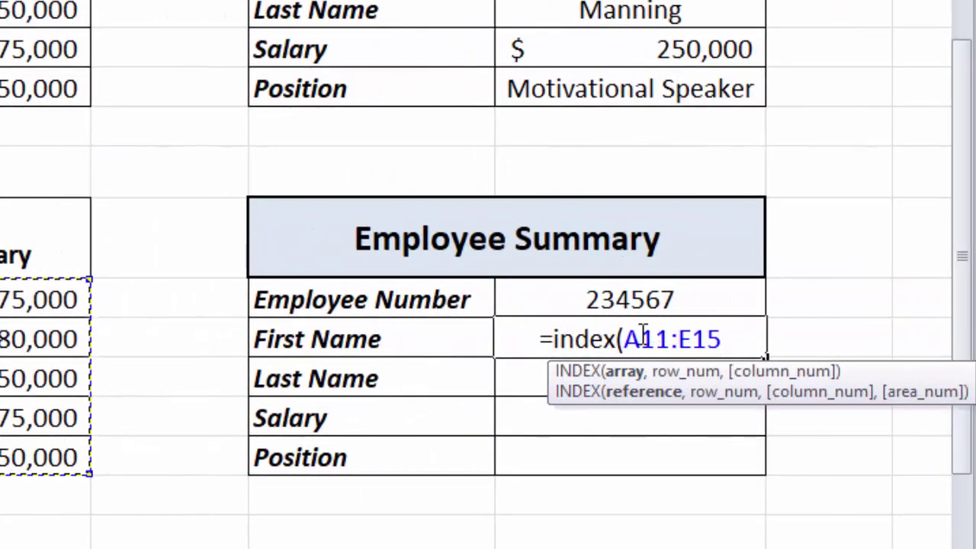
text($)
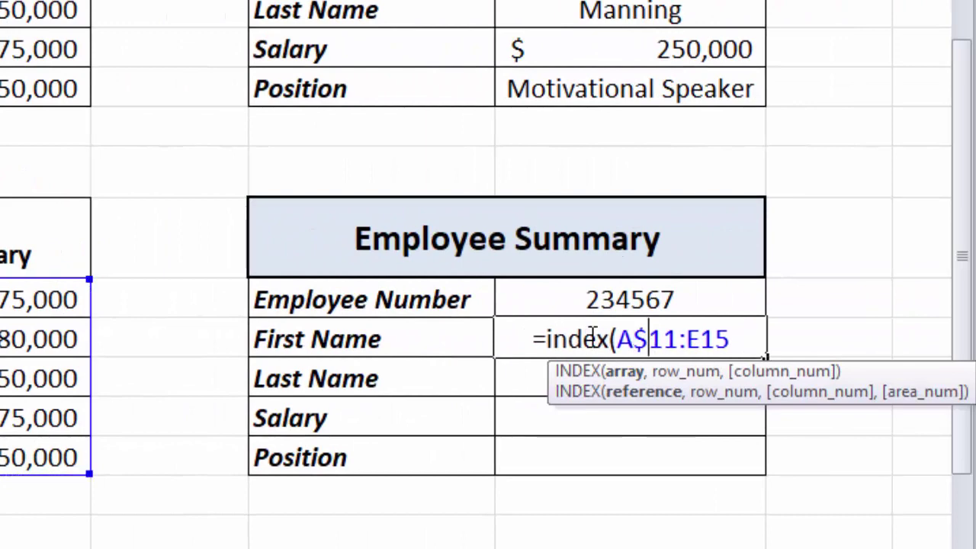
click(702, 339)
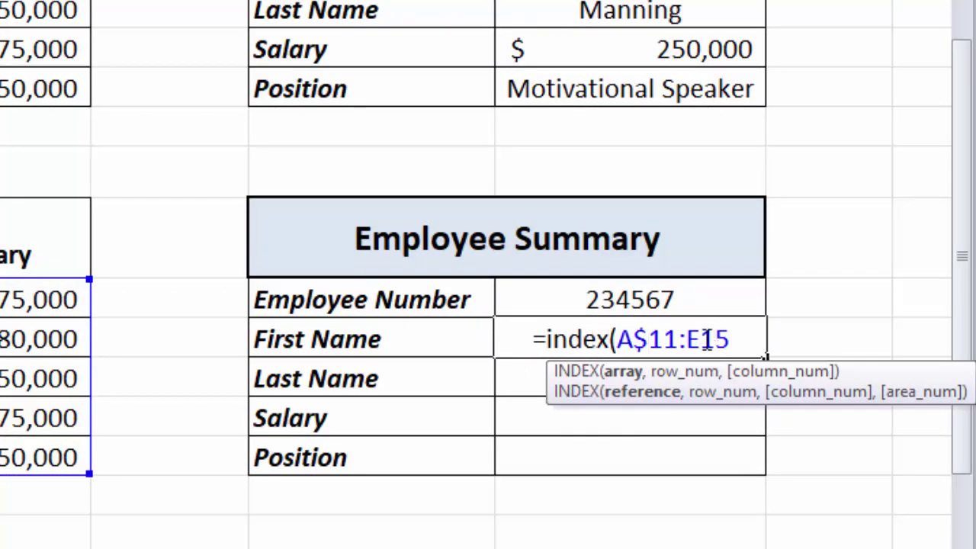
text($)
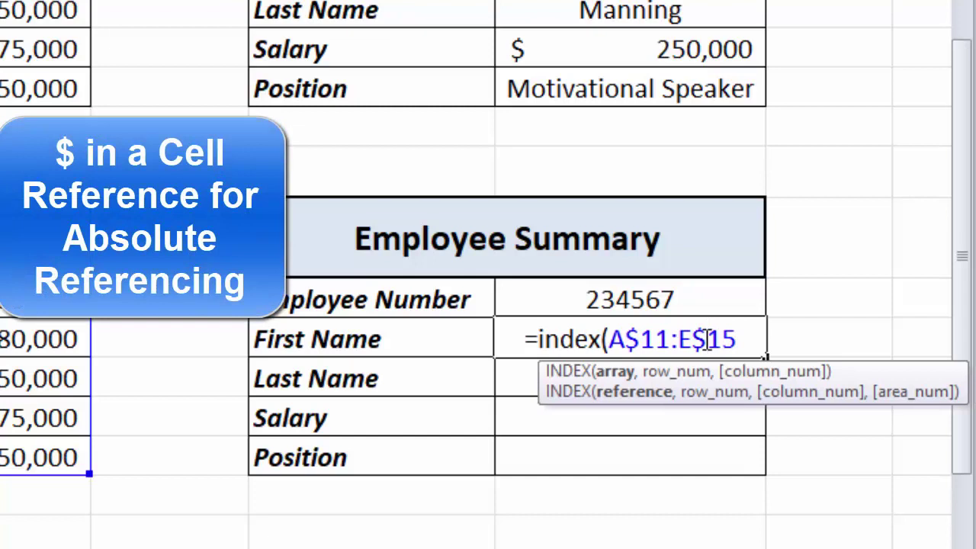
click(741, 339)
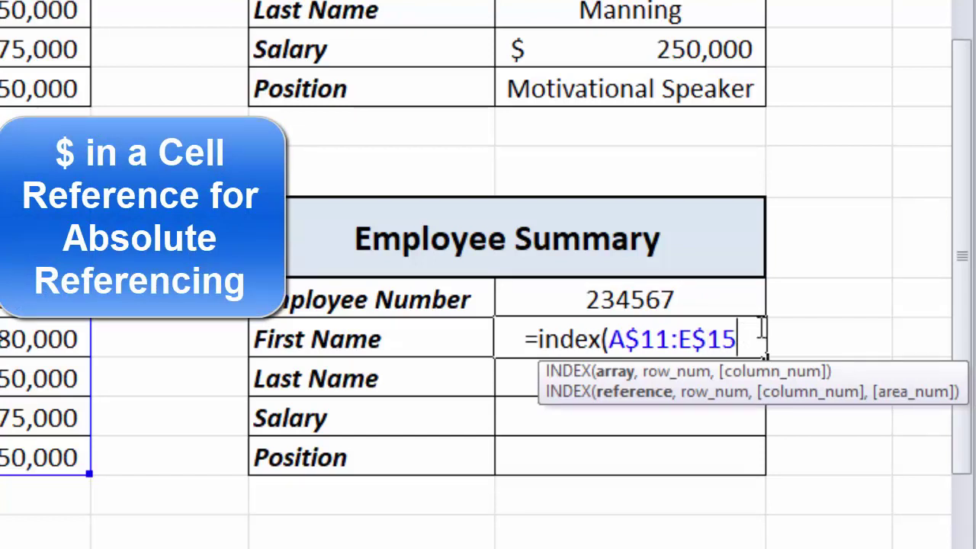
text(,)
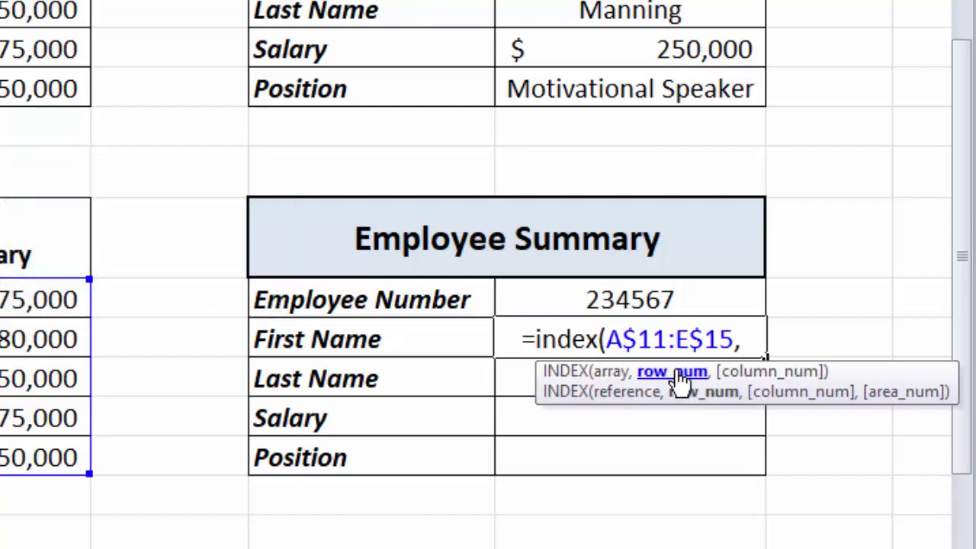
Nest a MATCH function as the INDEX row number, with lookup value H11 and lookup array C11:C15
text(match)
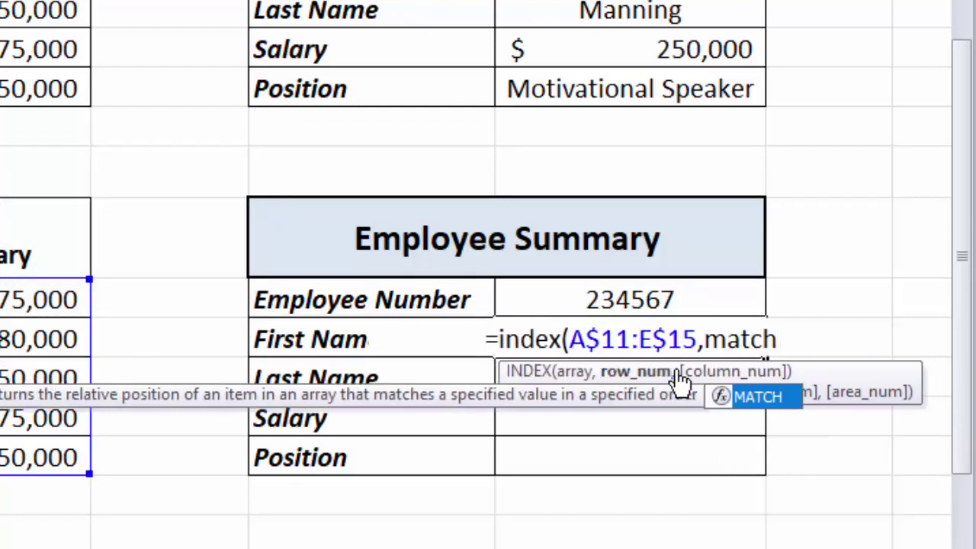
text(()
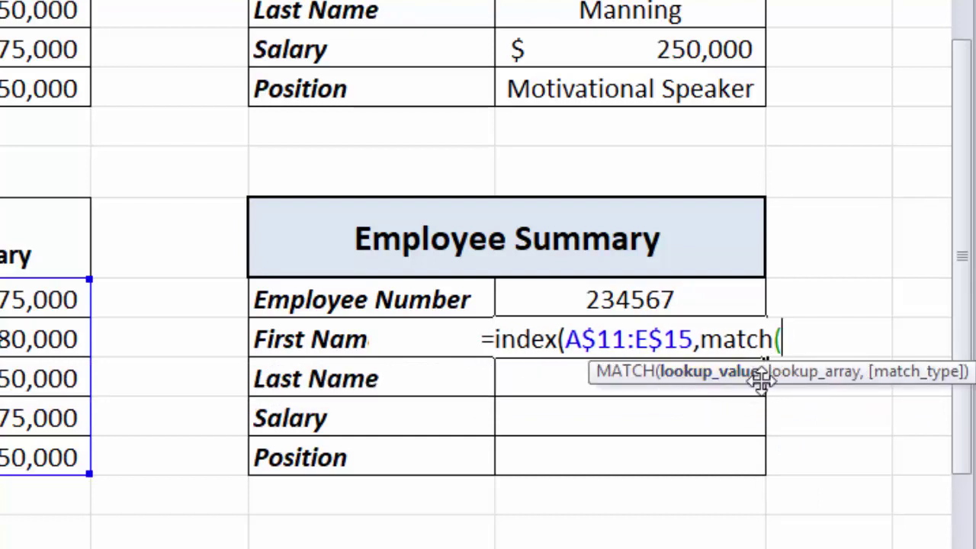
click(645, 304)
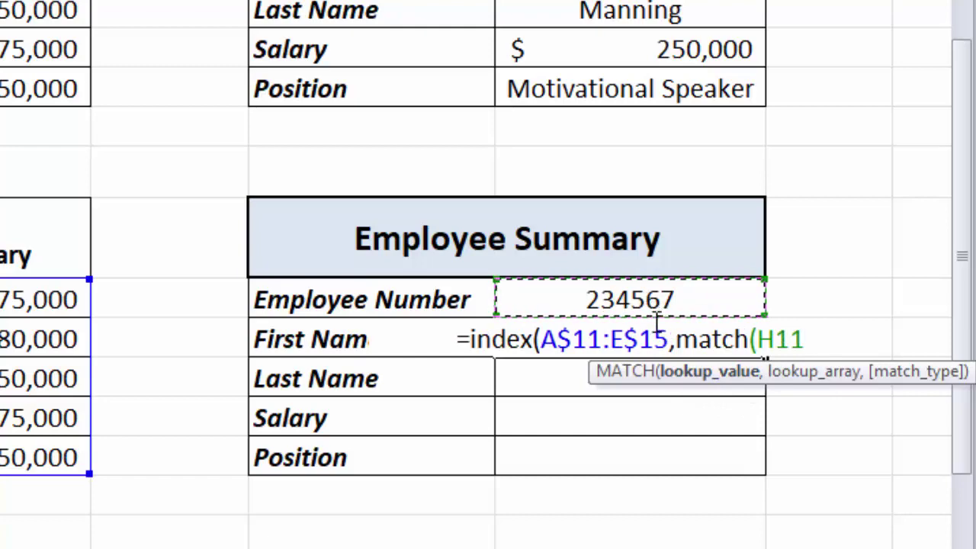
text(,)
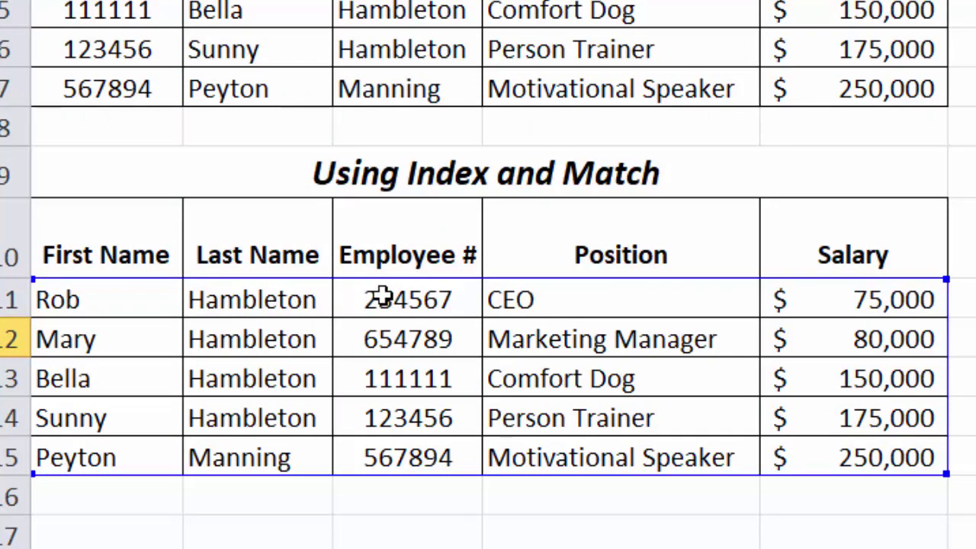
drag(382, 297, 381, 458)
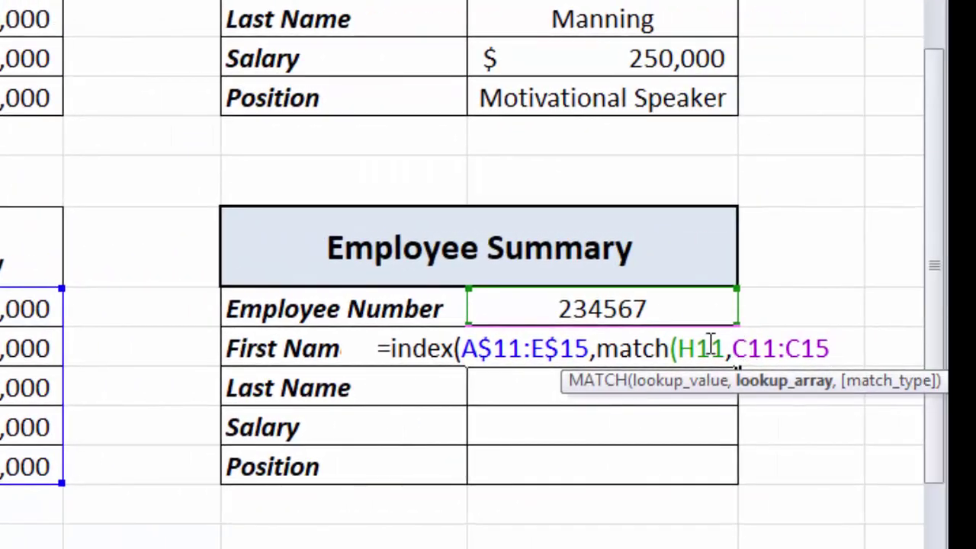
Lock the row references inside the MATCH function as H$11 and C$11:C$15
click(696, 349)
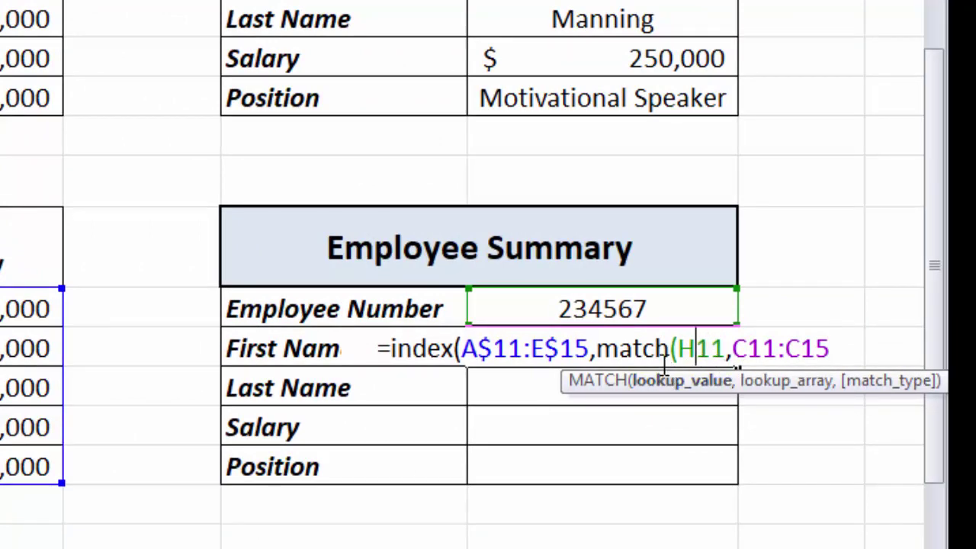
text($)
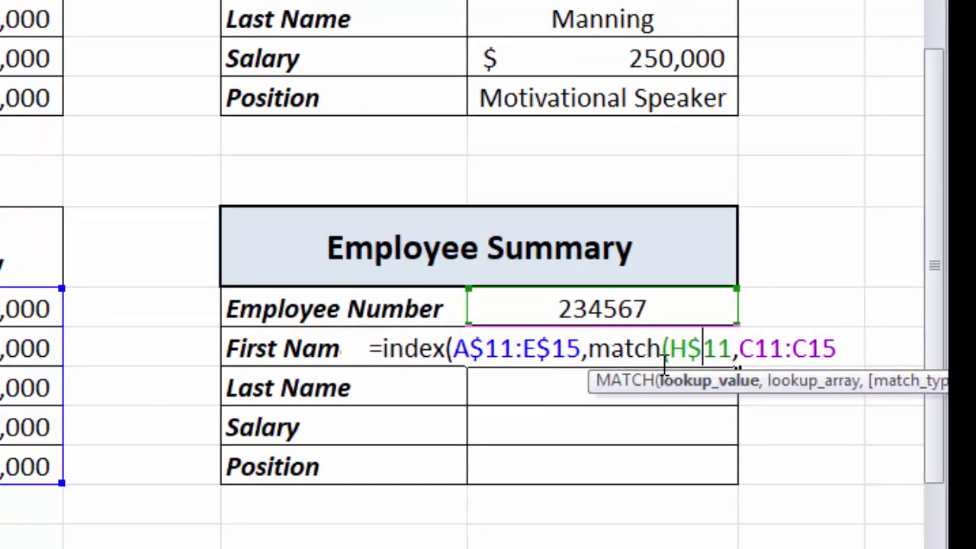
click(750, 348)
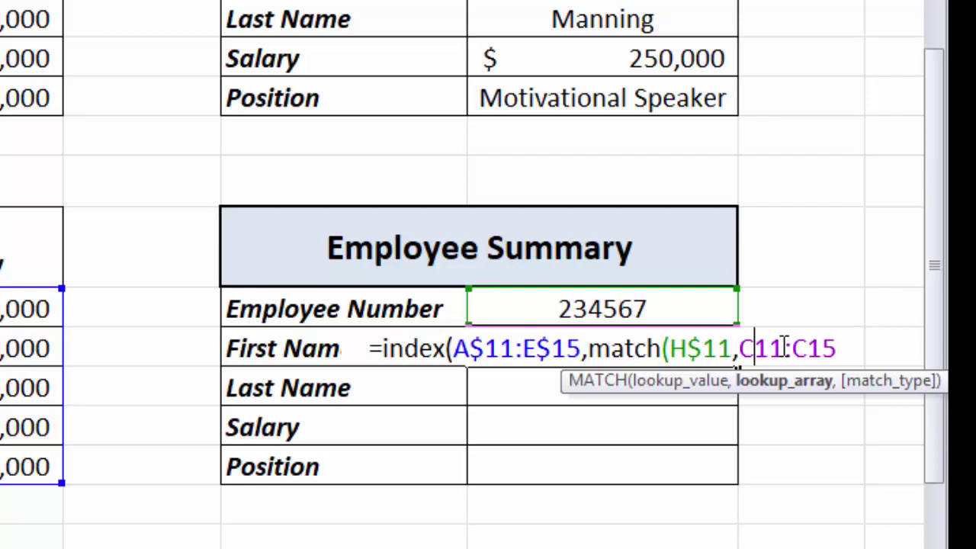
text($)
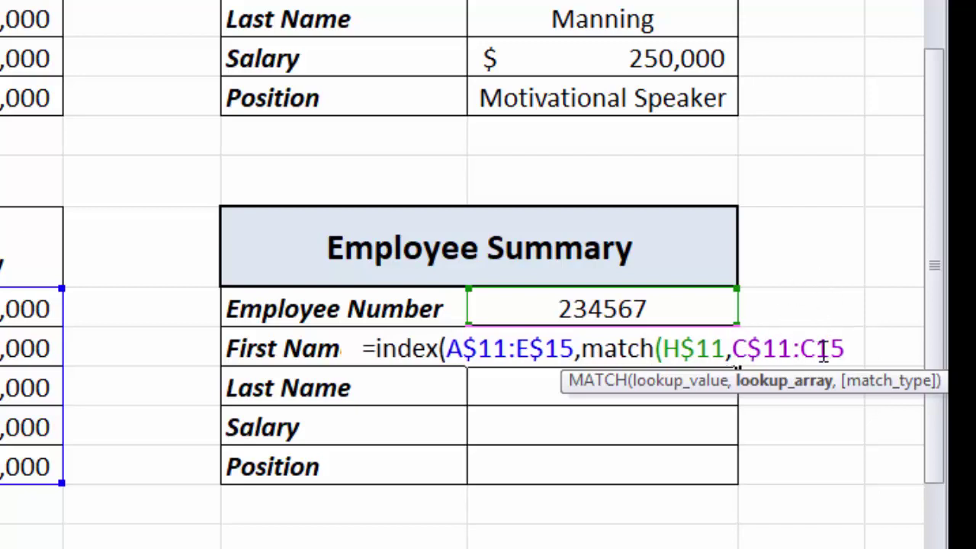
key(Right)
key(Right)
key(Right)
key(Right)
text($15)
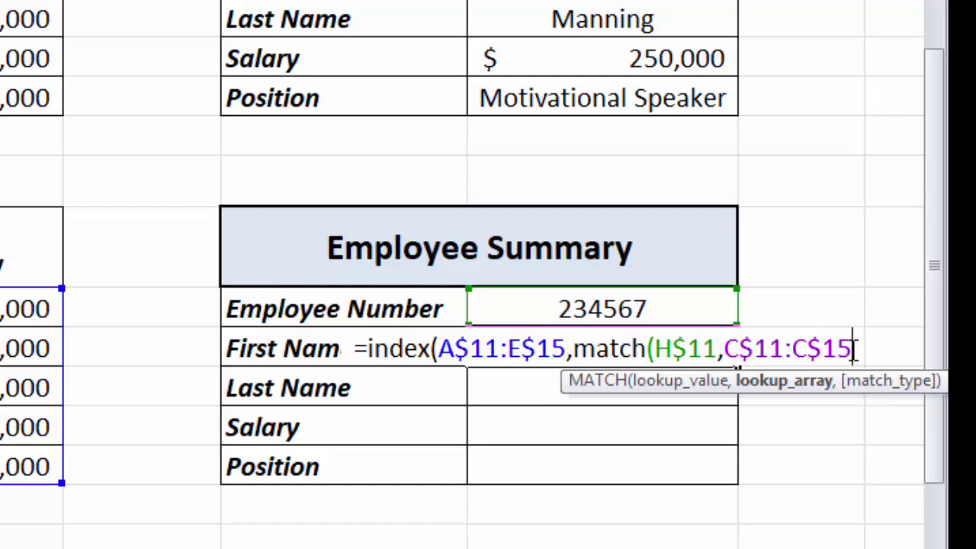
Set the match type of the MATCH function to 0 for an exact match
text(,)
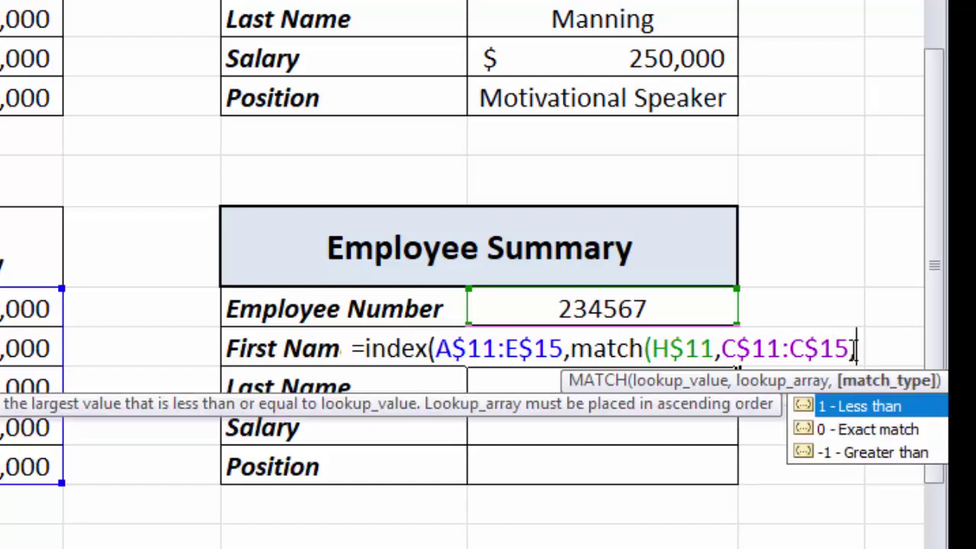
double_click(867, 435)
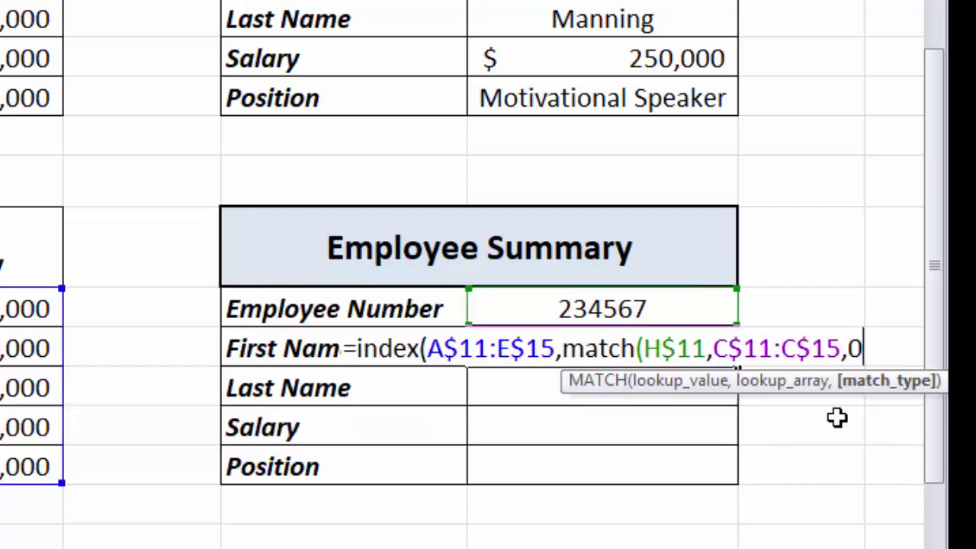
text(0)
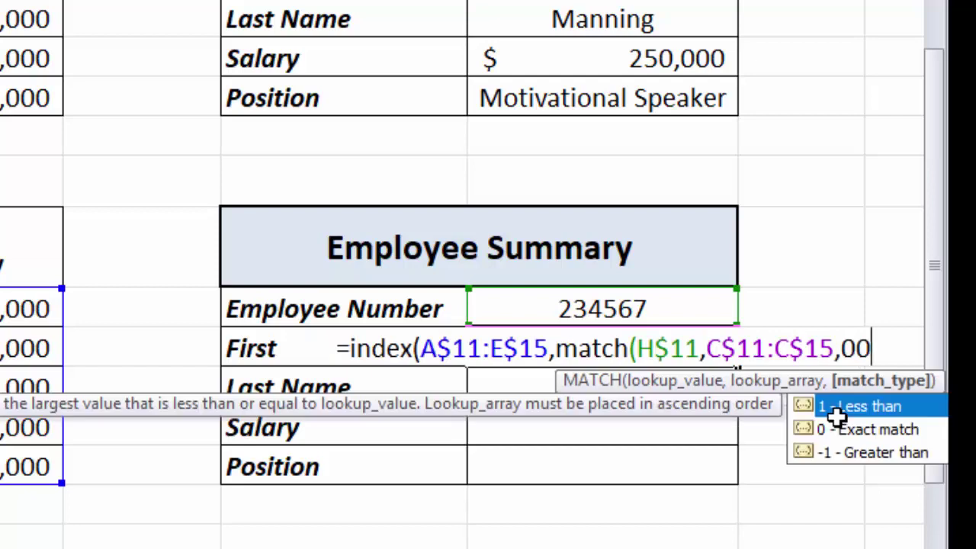
key(BackSpace)
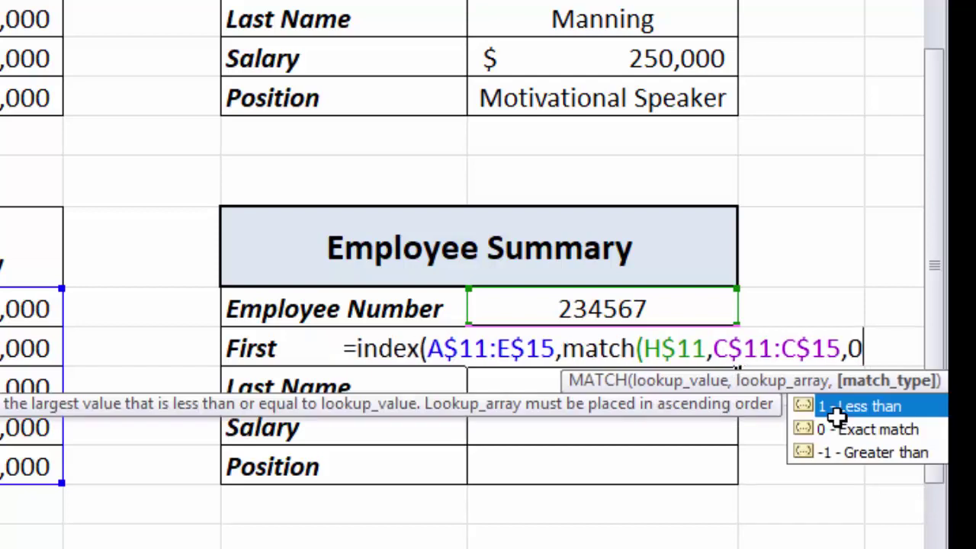
Complete the First Name formula in H12 with column number 1 and copy it down through H15
text(),)
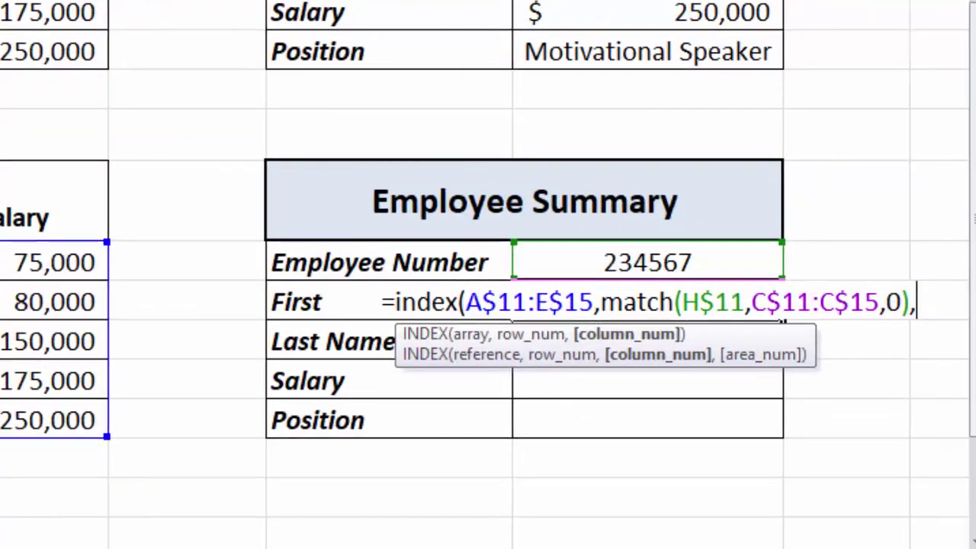
text(1))
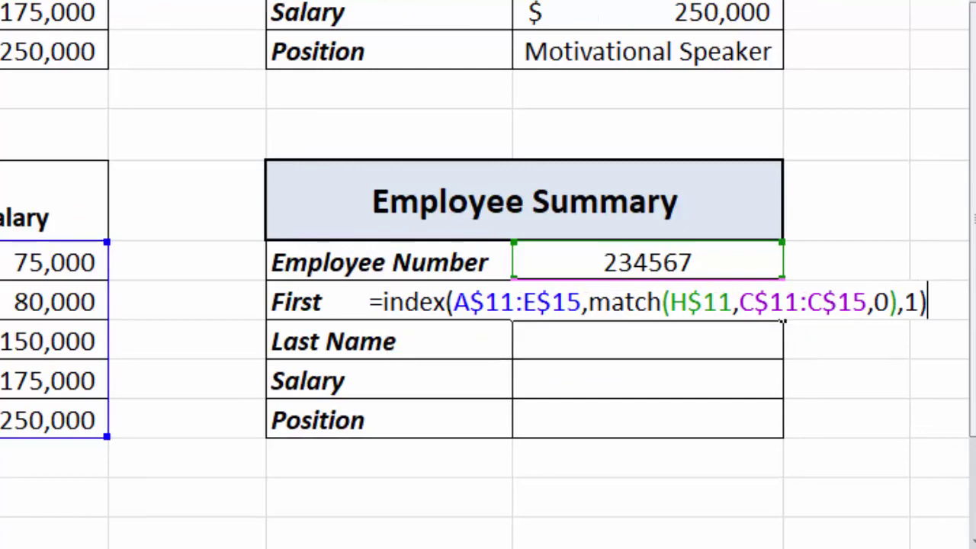
key(Return)
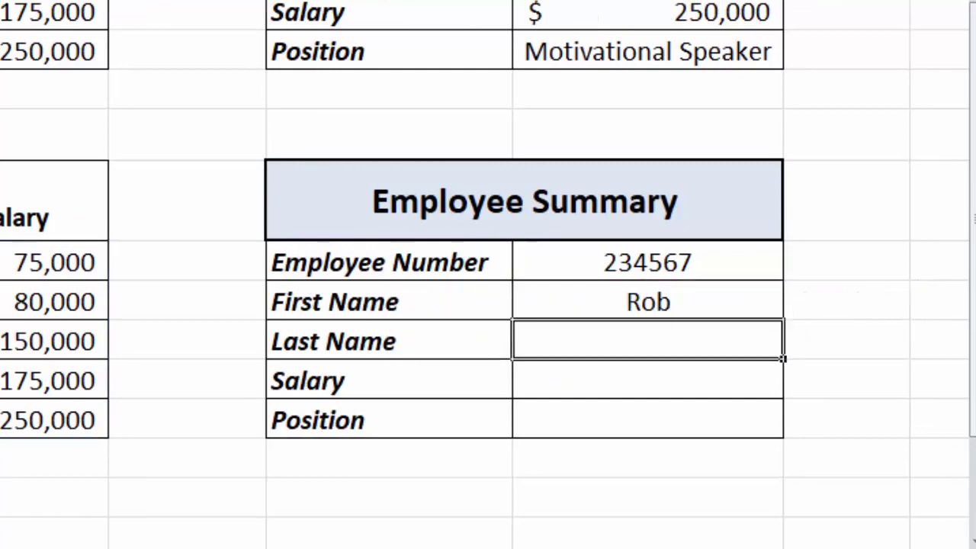
click(749, 310)
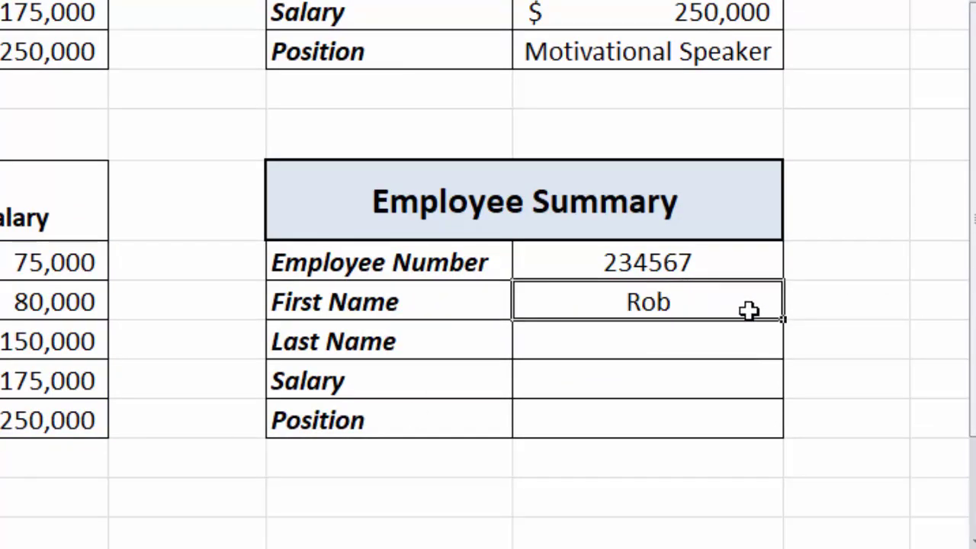
drag(784, 320, 780, 434)
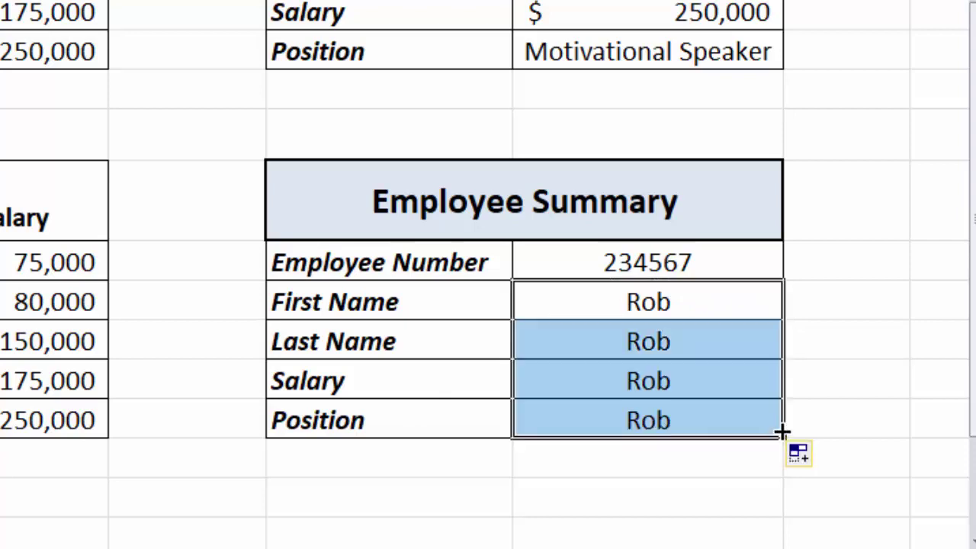
Change the column number in the Last Name formula in H13 to 2
click(609, 343)
double_click(613, 341)
key(Right)
key(Right)
key(Right)
key(Right)
key(Right)
key(Right)
key(Right)
key(Right)
key(Right)
key(Right)
key(Right)
key(Right)
key(Right)
key(Right)
key(Right)
key(Right)
key(Right)
key(Right)
key(Right)
key(Right)
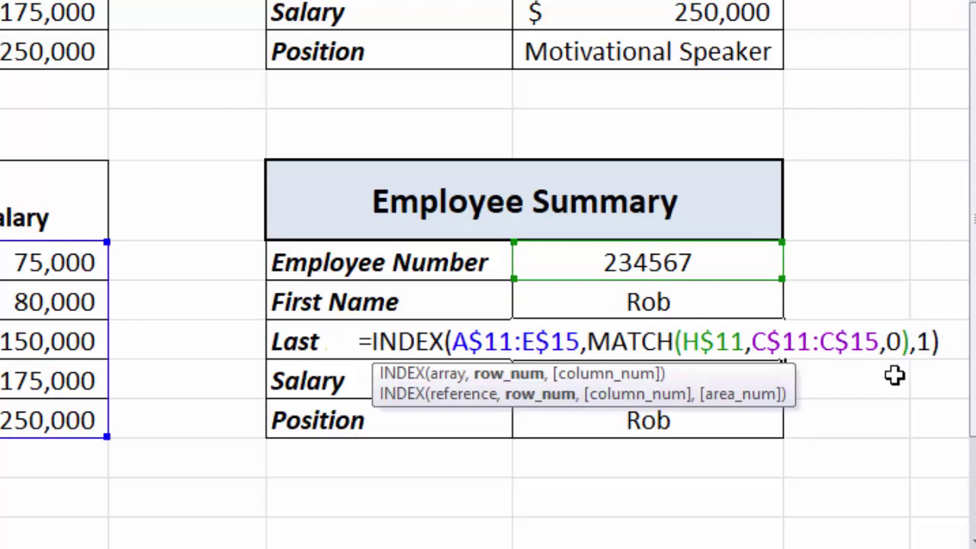
click(932, 341)
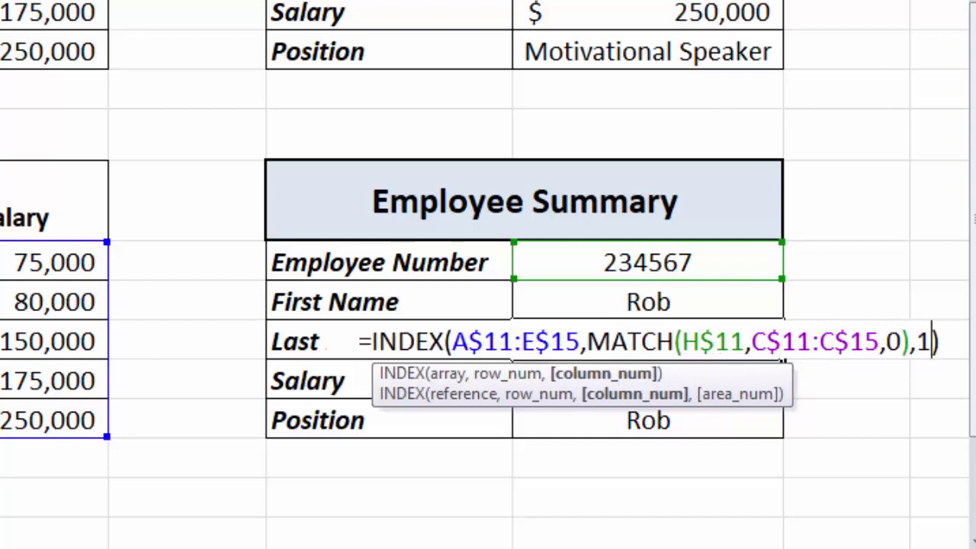
key(BackSpace)
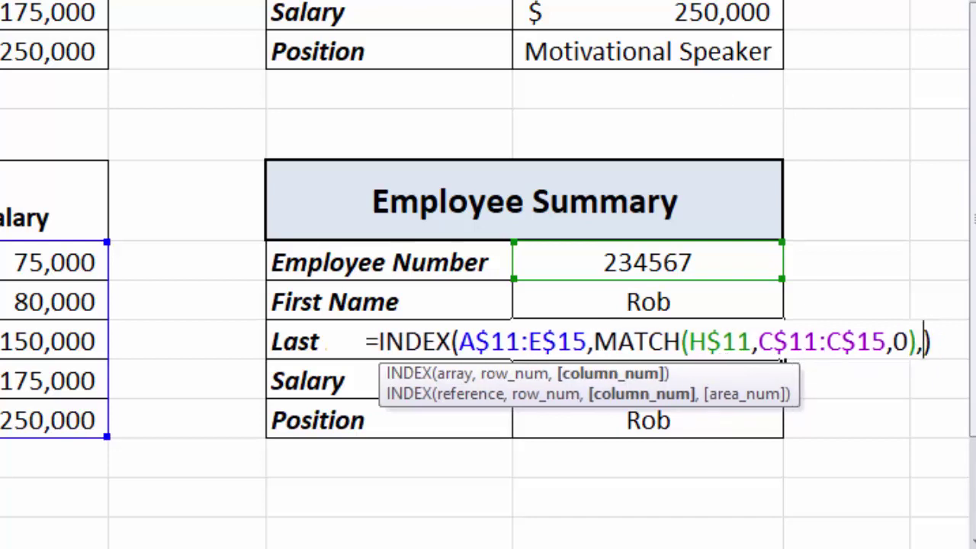
text(2))
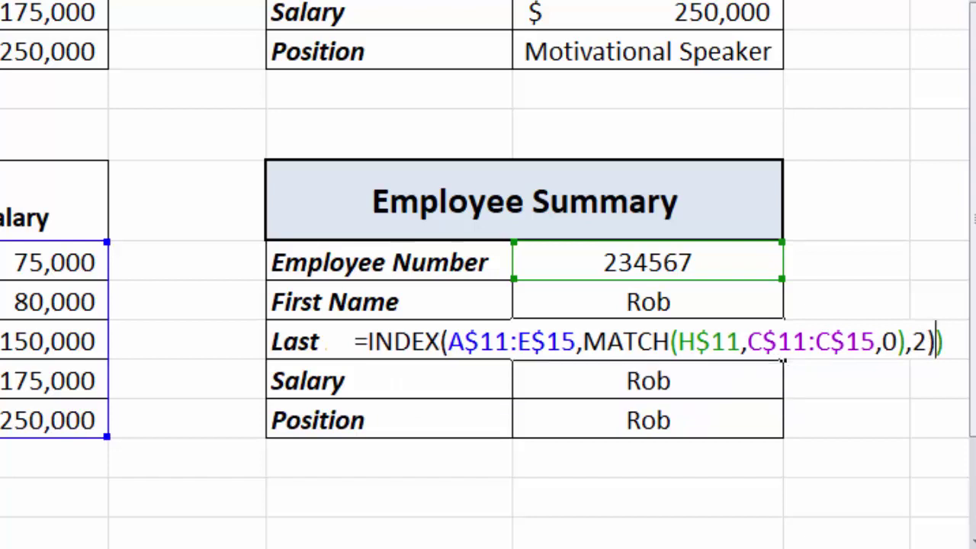
key(BackSpace)
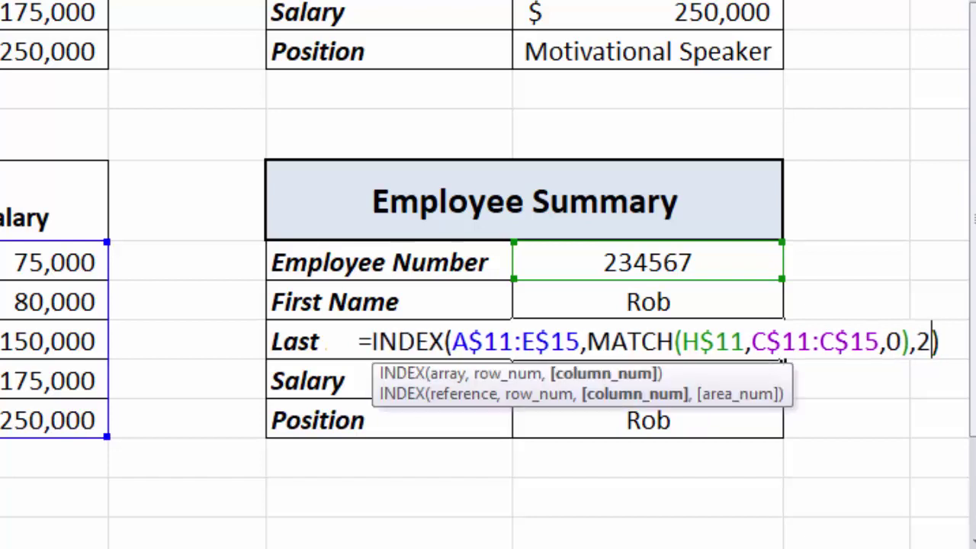
key(Return)
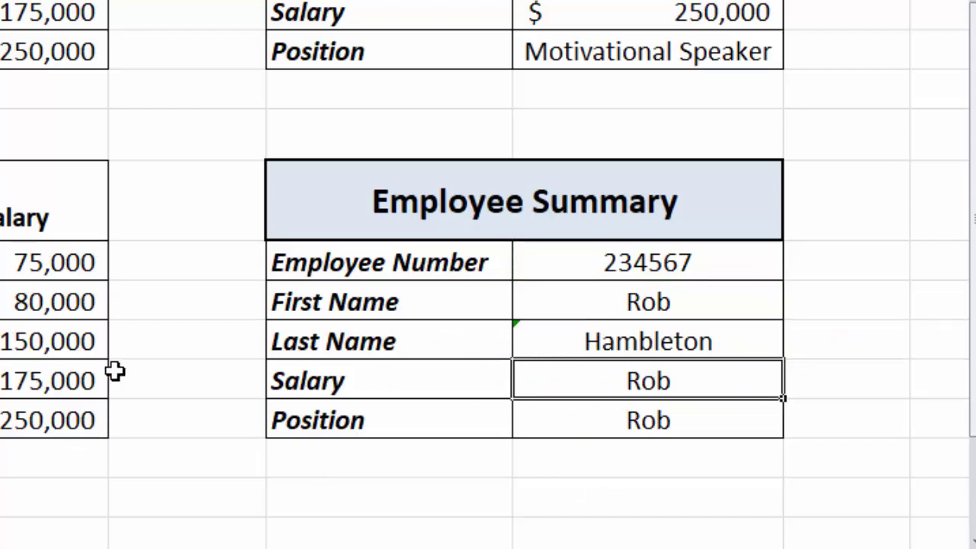
Change the column number in the Salary formula in H14 to 5
double_click(649, 381)
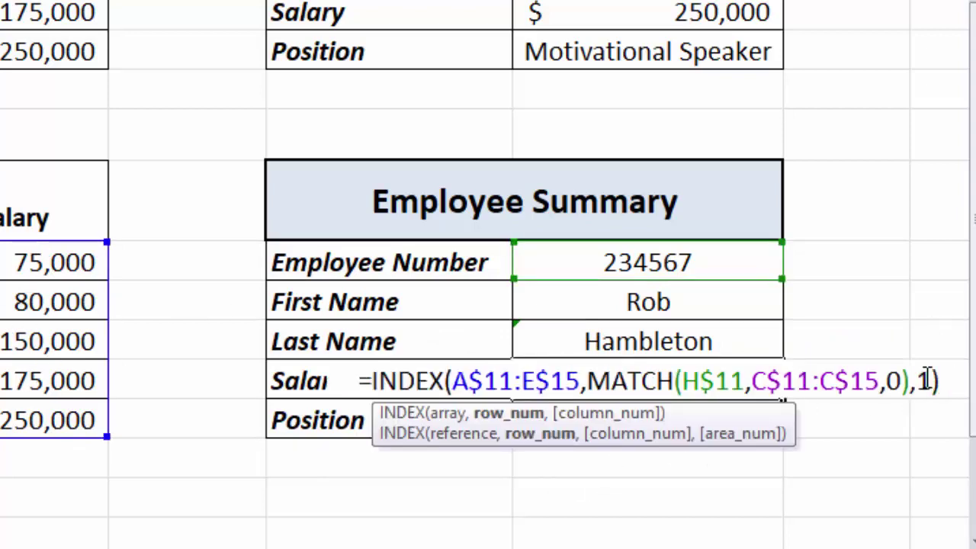
click(931, 382)
key(BackSpace)
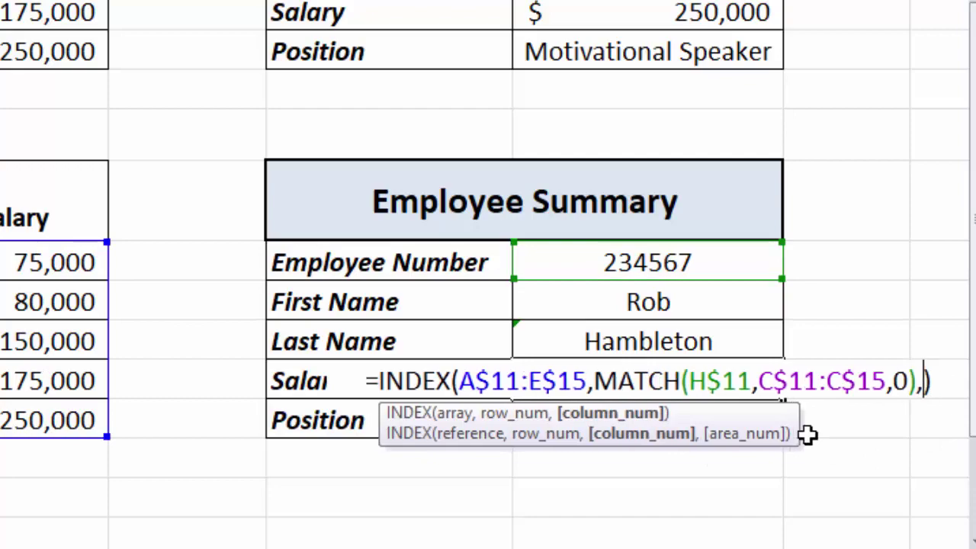
text(5)
key(Return)
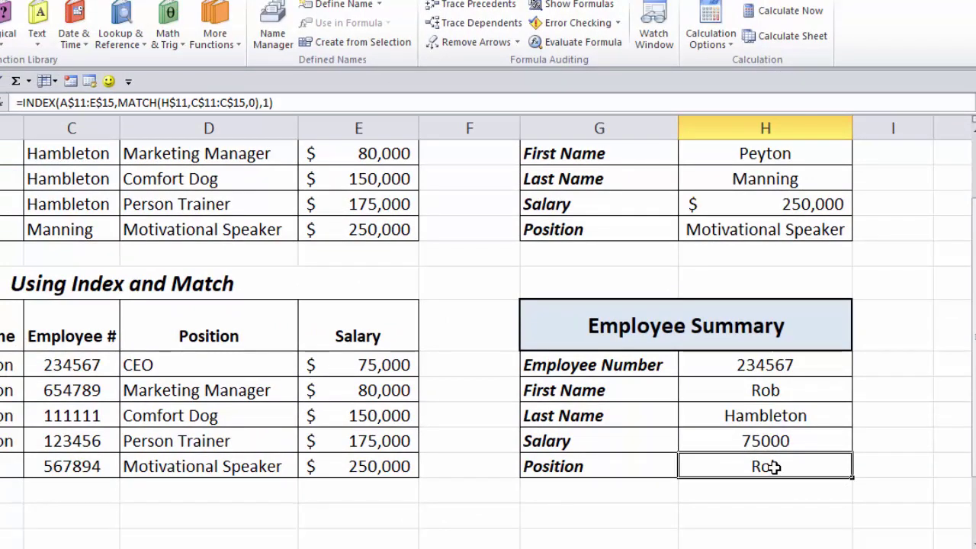
Change the column number in the Position formula in H15 to 4
double_click(773, 467)
click(950, 467)
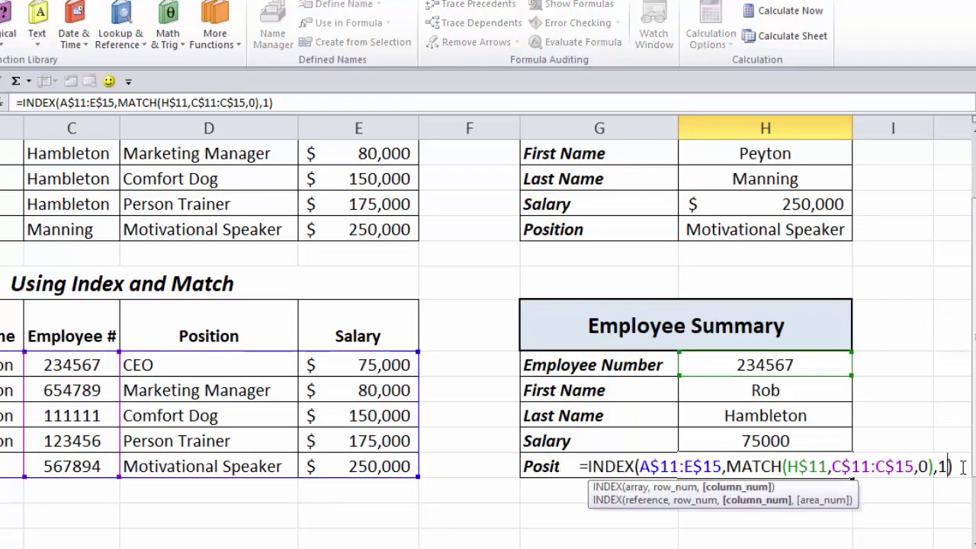
key(BackSpace)
text(4)
key(Return)
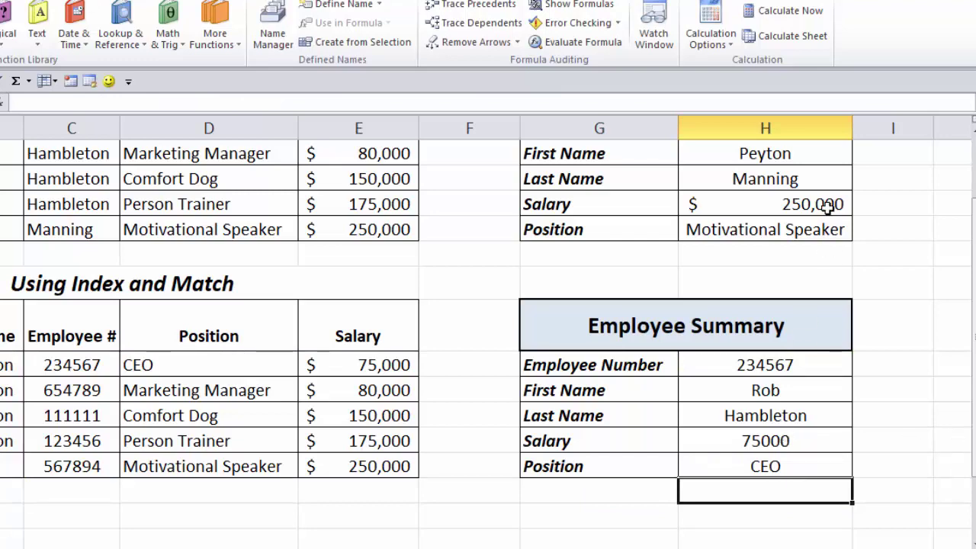
Copy the currency formatting from the VLOOKUP summary's Salary cell H6 to the INDEX and MATCH Salary cell H14 with Format Painter
click(828, 208)
right_click(810, 203)
click(791, 180)
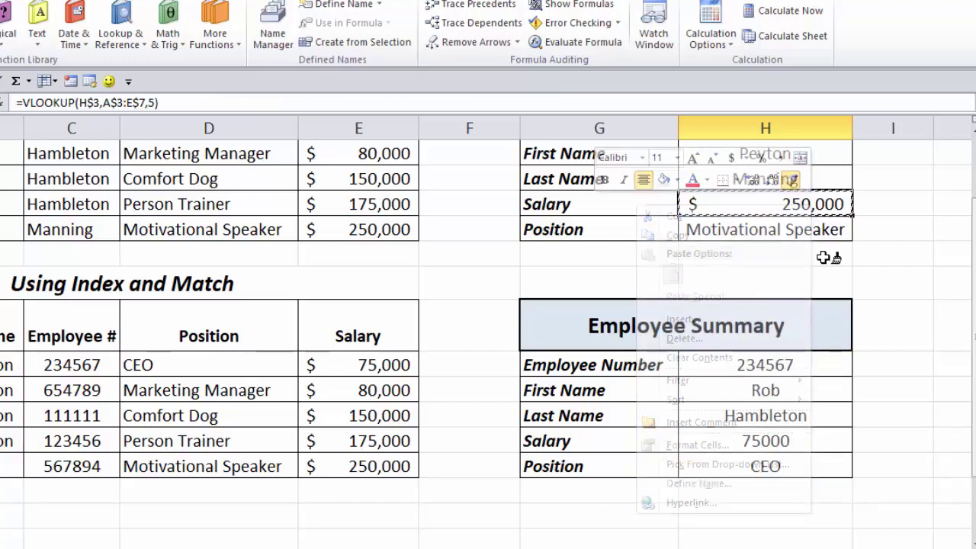
click(785, 450)
click(759, 494)
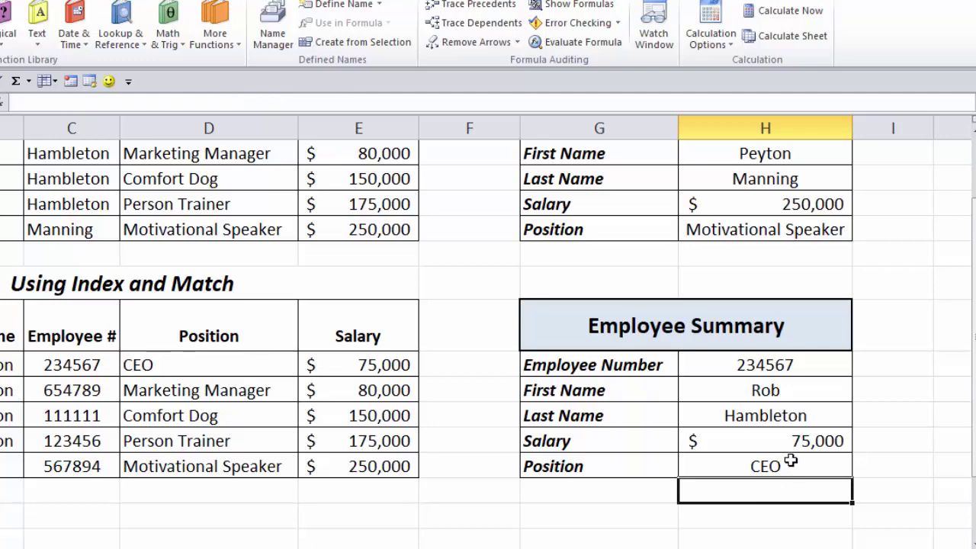
Review the INDEX array and MATCH lookup value arguments of the First Name formula in H12, leaving the formula as it is
click(734, 380)
double_click(734, 381)
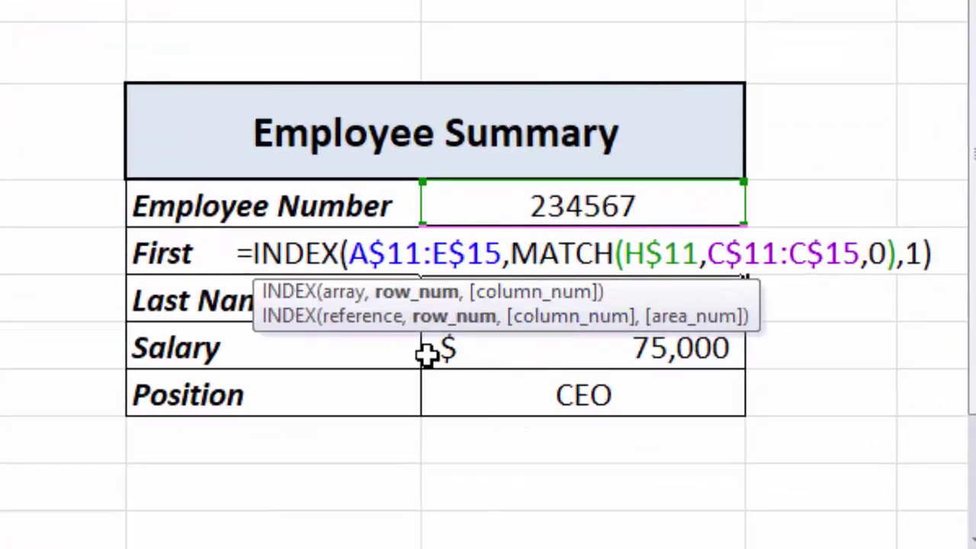
click(351, 253)
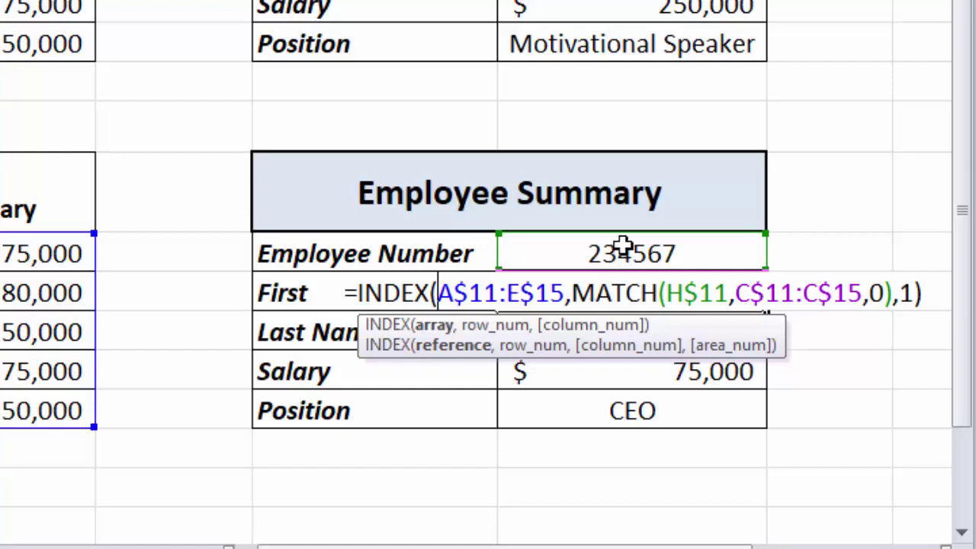
click(664, 292)
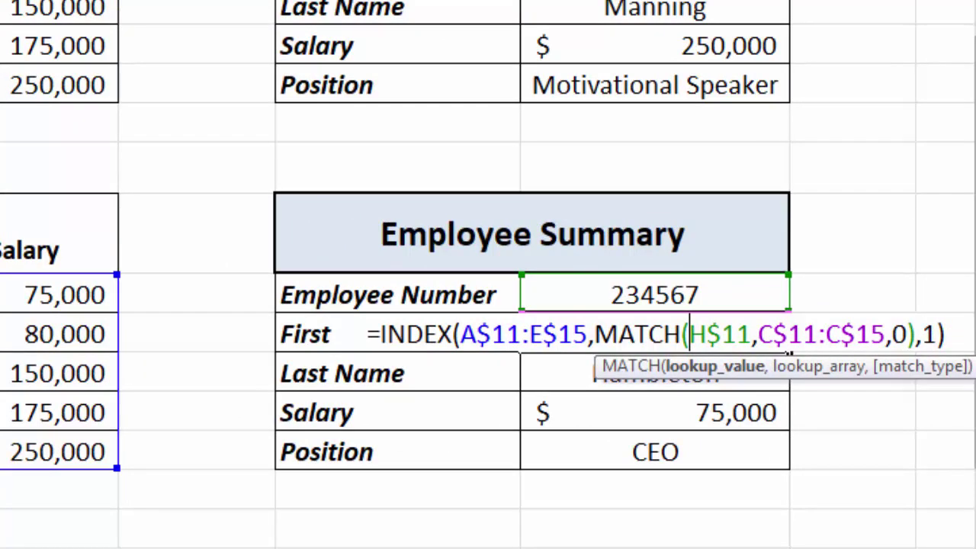
key(Return)
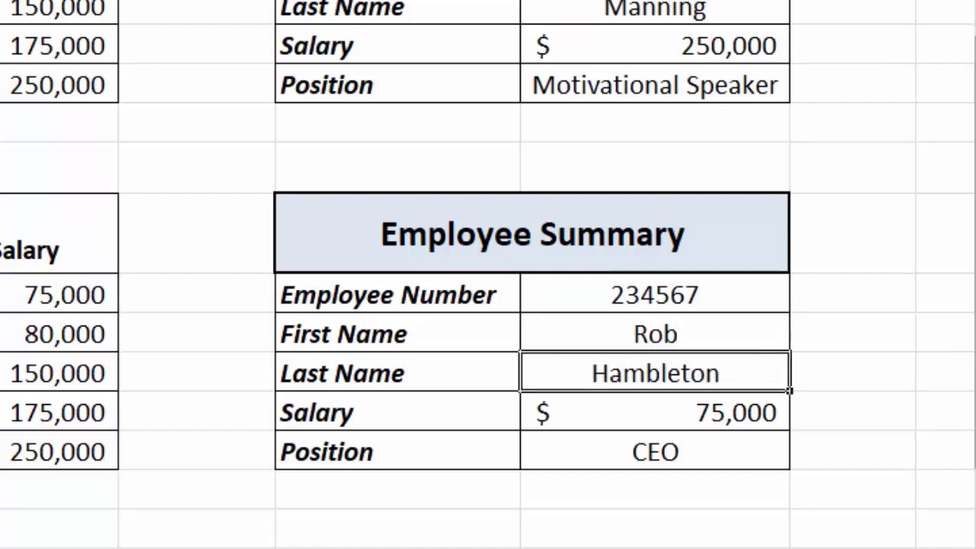